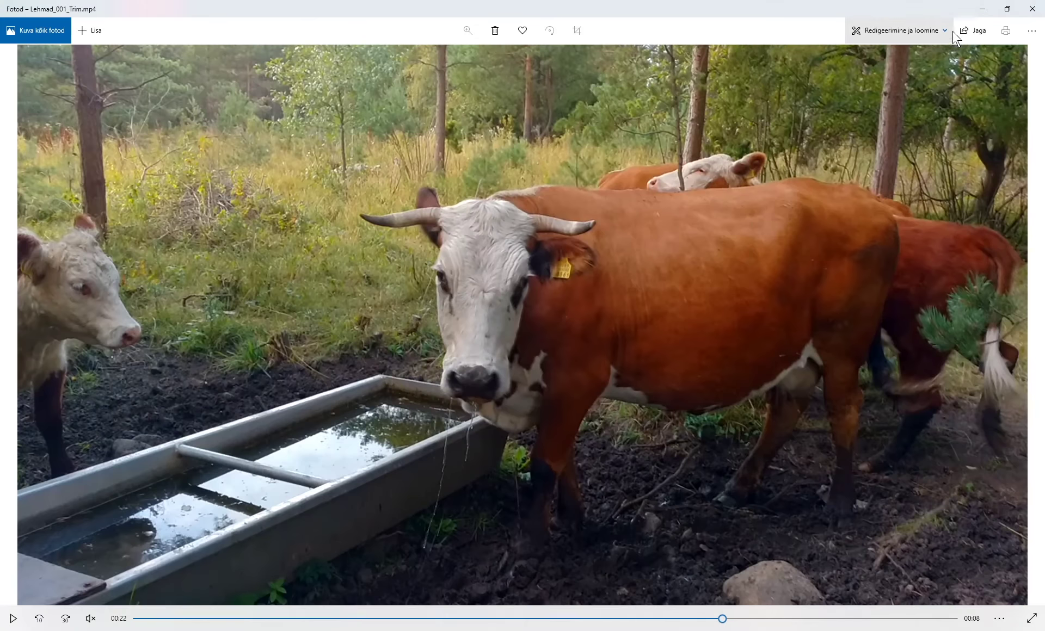
Step: Open the 3D effects editor for the video and add the Lõkketuli fire effect
click(941, 30)
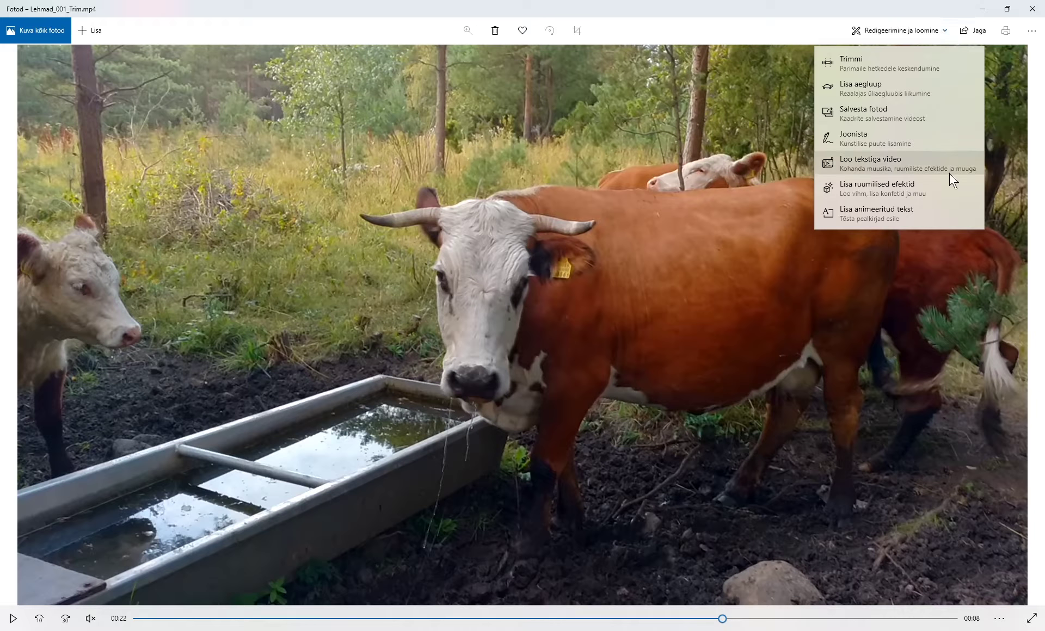
click(879, 186)
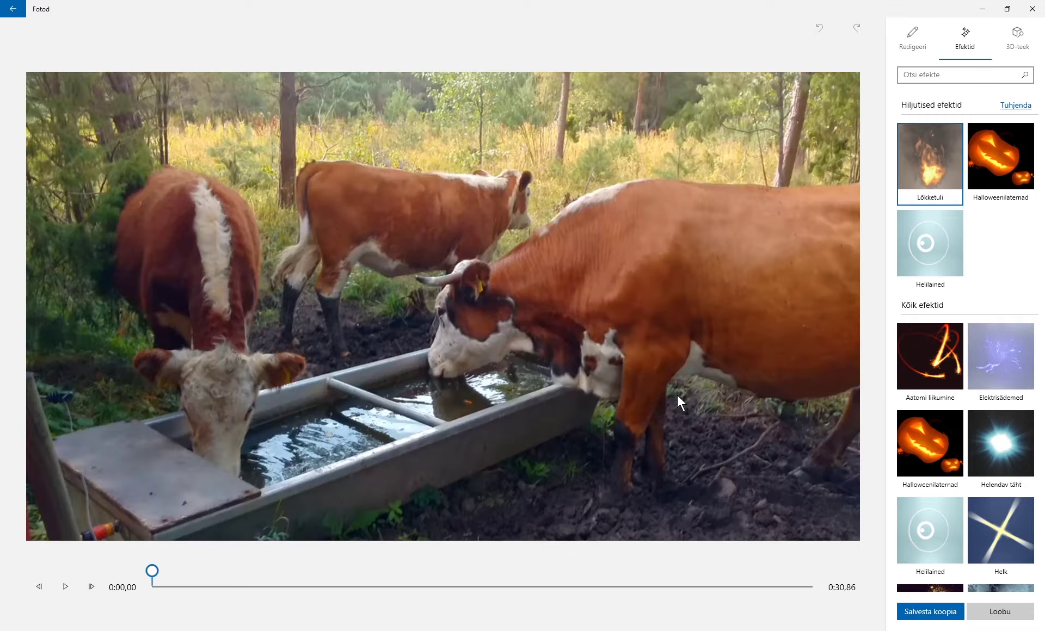
click(906, 163)
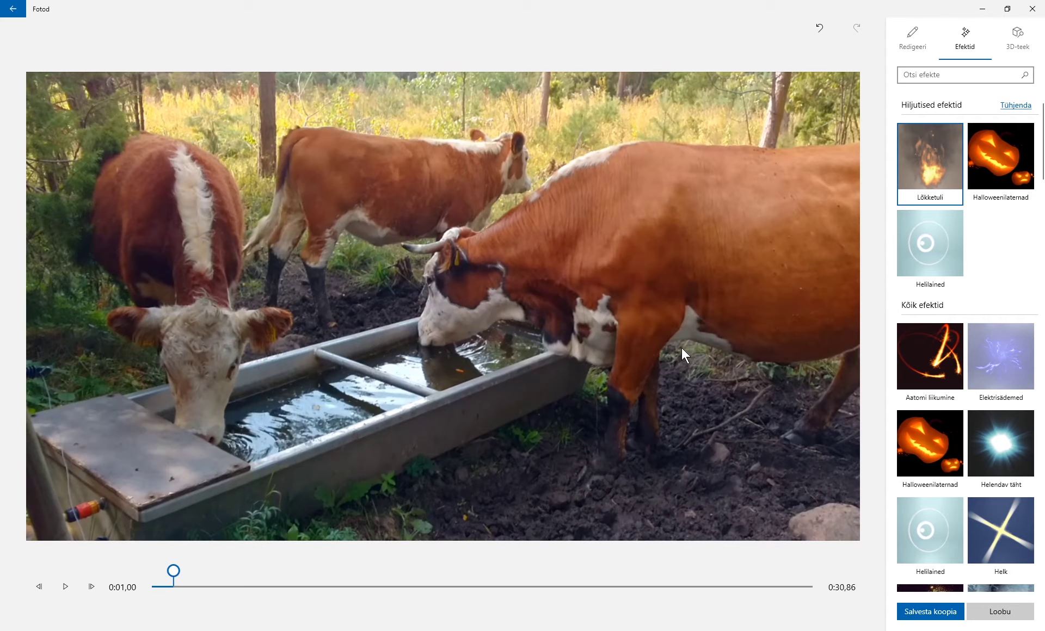
click(934, 159)
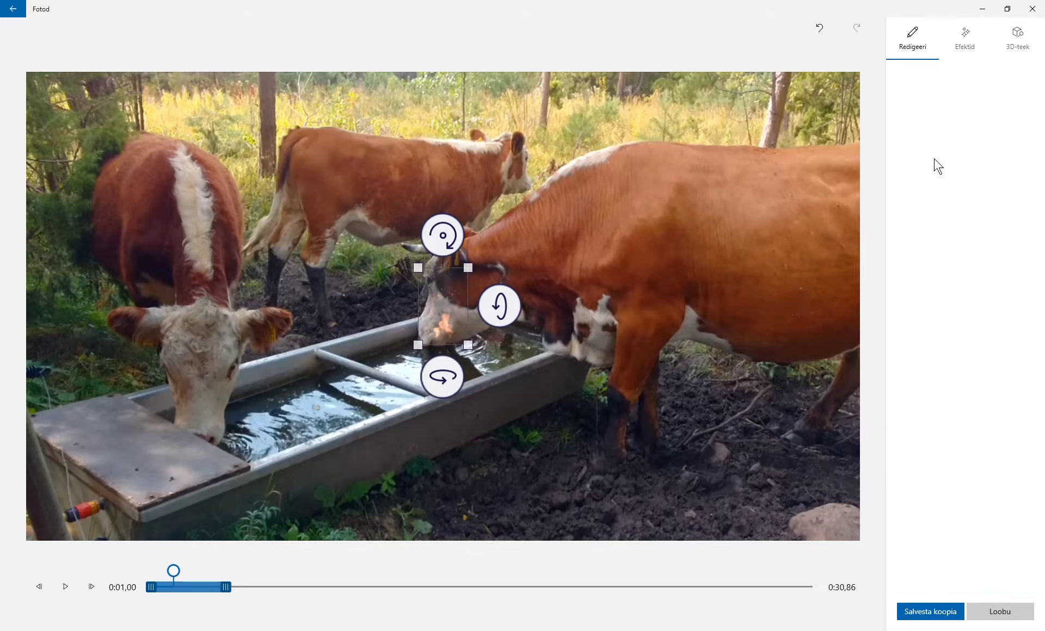
Step: Enlarge the Lõkketuli effect and position it over the water trough between the cows
drag(436, 331, 341, 410)
drag(374, 347, 484, 192)
mouse_move(403, 373)
mouse_down()
mouse_move(376, 377)
mouse_move(400, 391)
mouse_up()
mouse_move(479, 329)
mouse_down()
mouse_move(472, 350)
mouse_move(487, 317)
mouse_up()
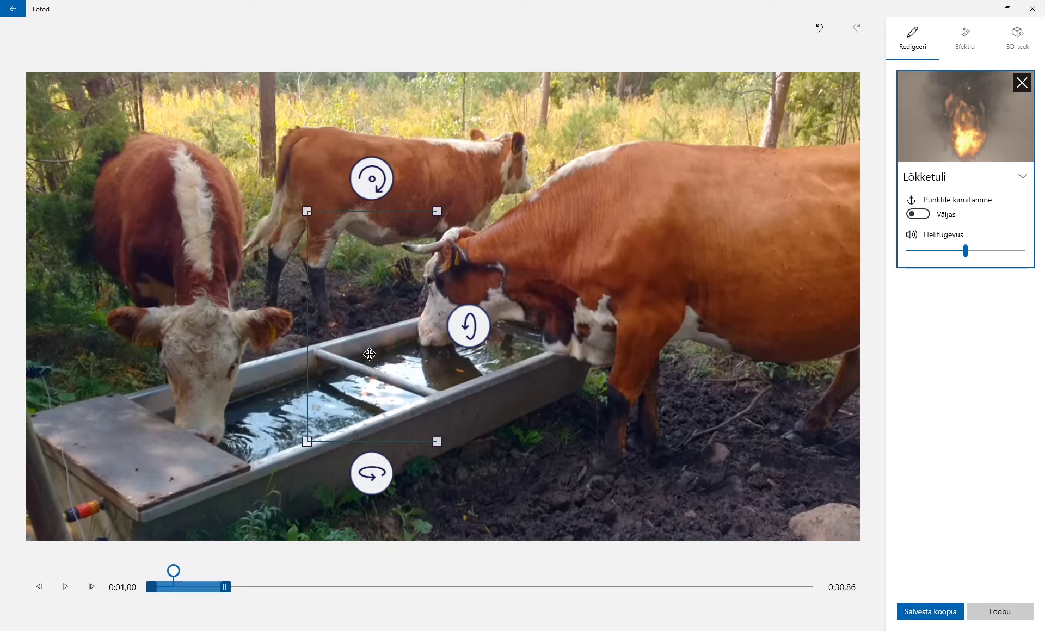
drag(372, 350, 371, 350)
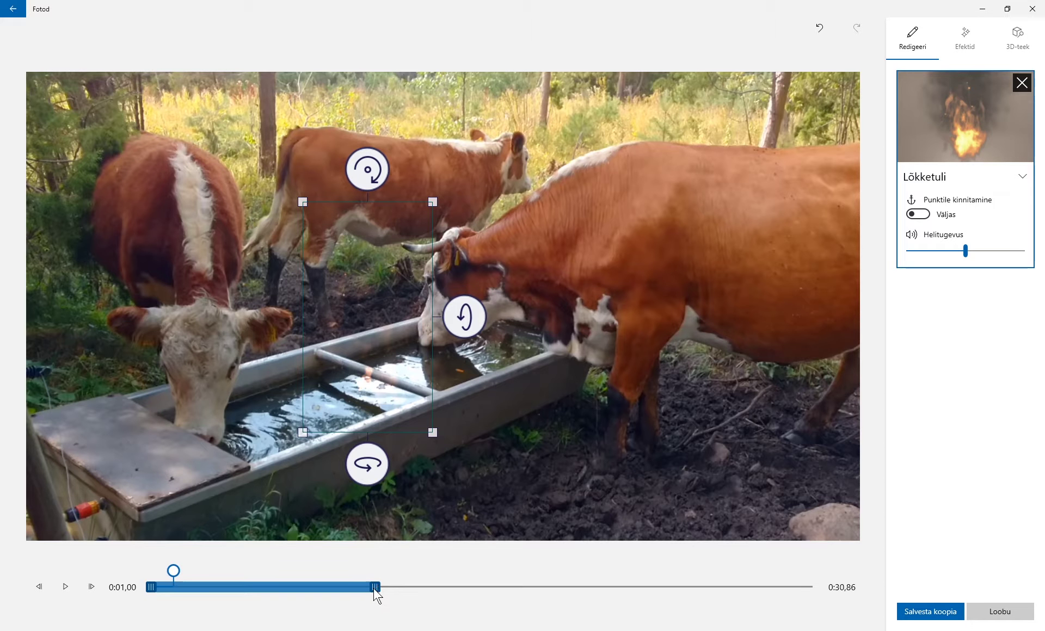
Step: Lengthen the fire effect's time span and shift it to run from about 7 to 18 seconds
drag(299, 590, 657, 599)
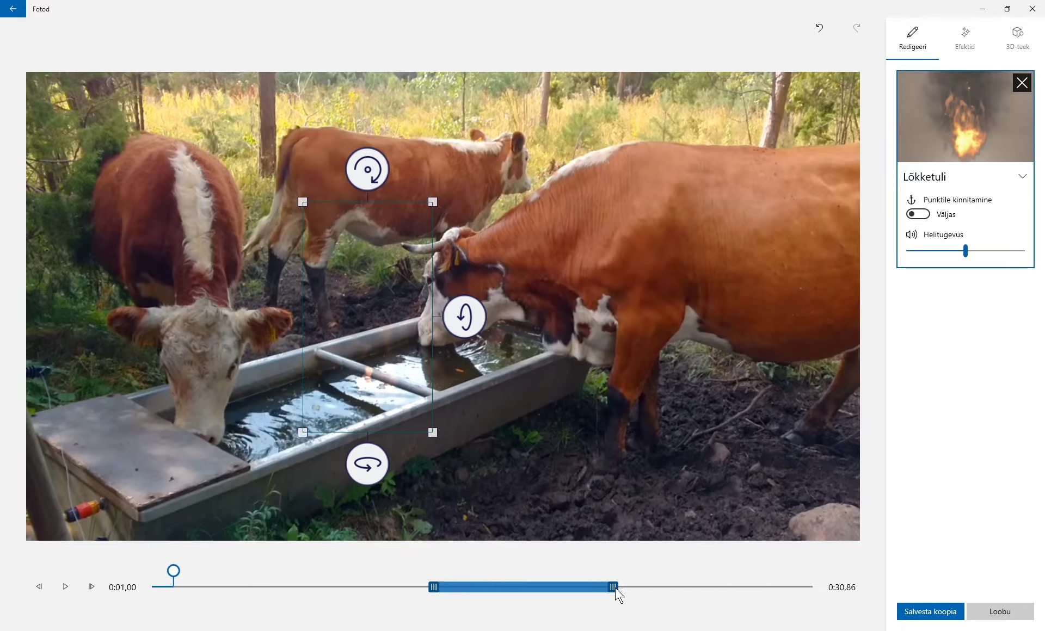
drag(630, 596, 511, 596)
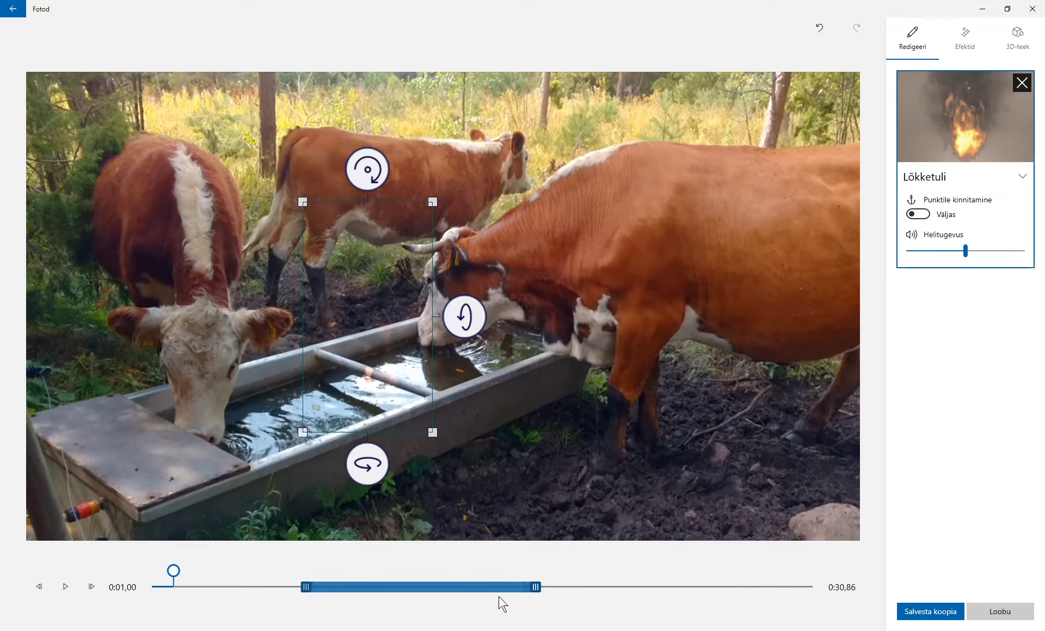
Step: Preview the fire effect from about 0:06,93, stop playback and discard the 3D effect changes
drag(175, 567, 301, 570)
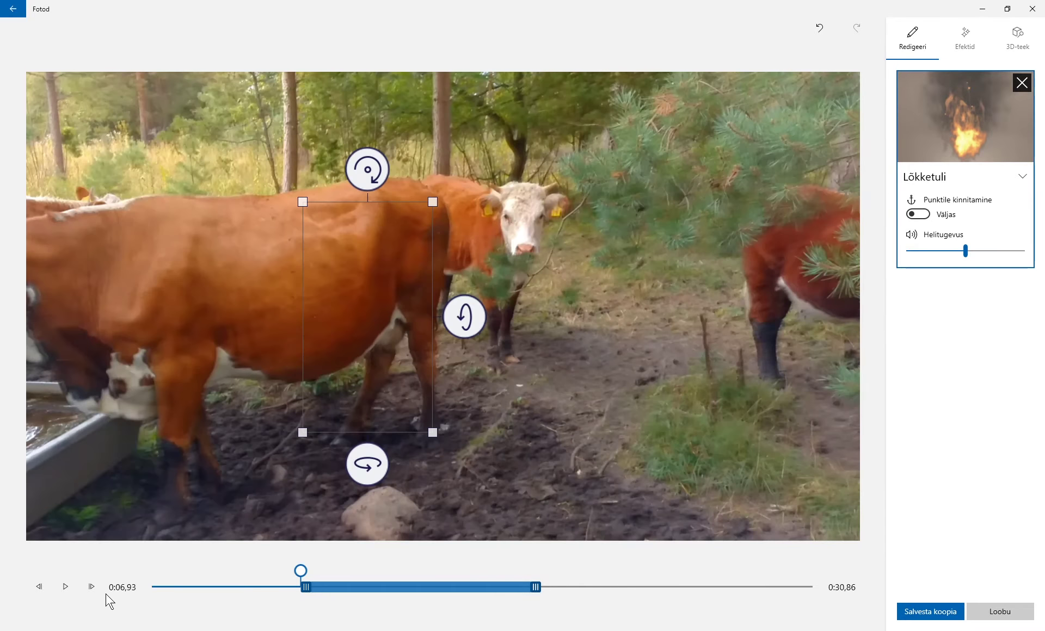
click(65, 587)
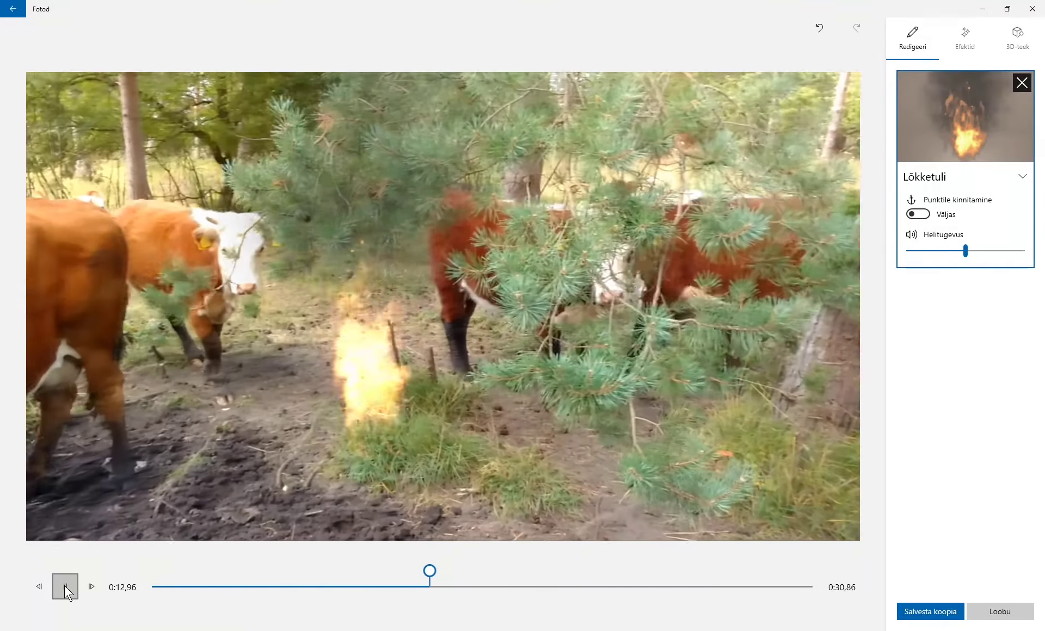
click(65, 586)
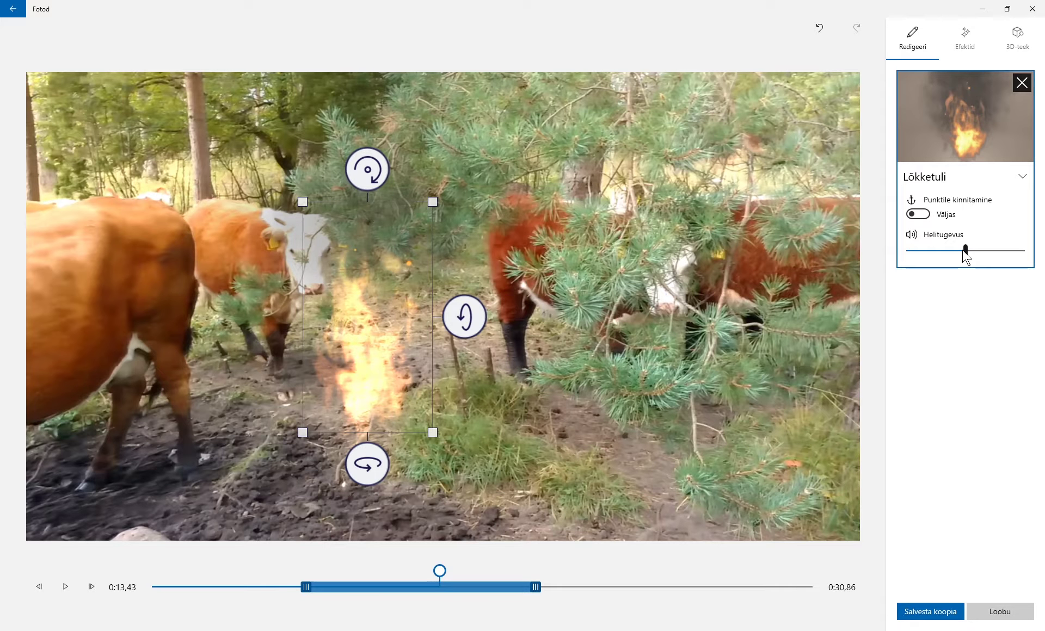
click(998, 611)
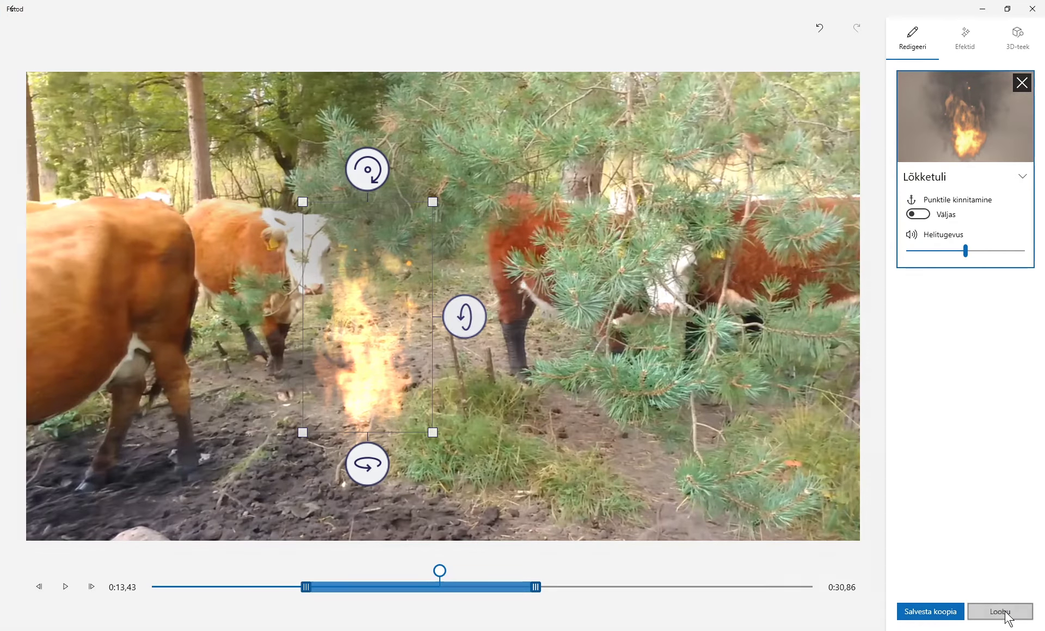
click(470, 343)
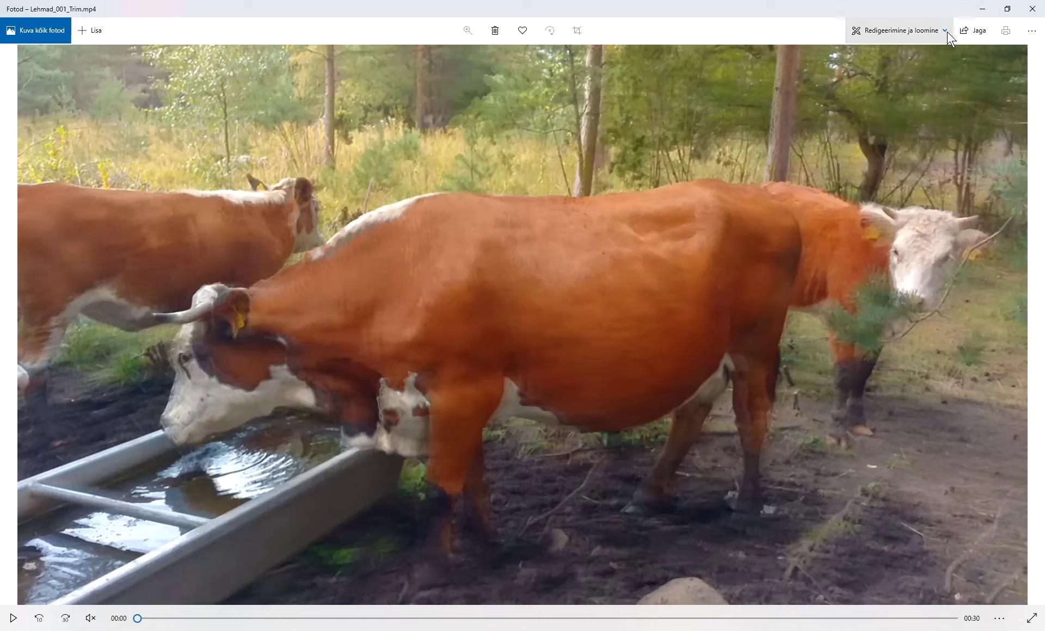
Step: Add the animated text "Lehm" to the video and give it the Hellus style
click(940, 27)
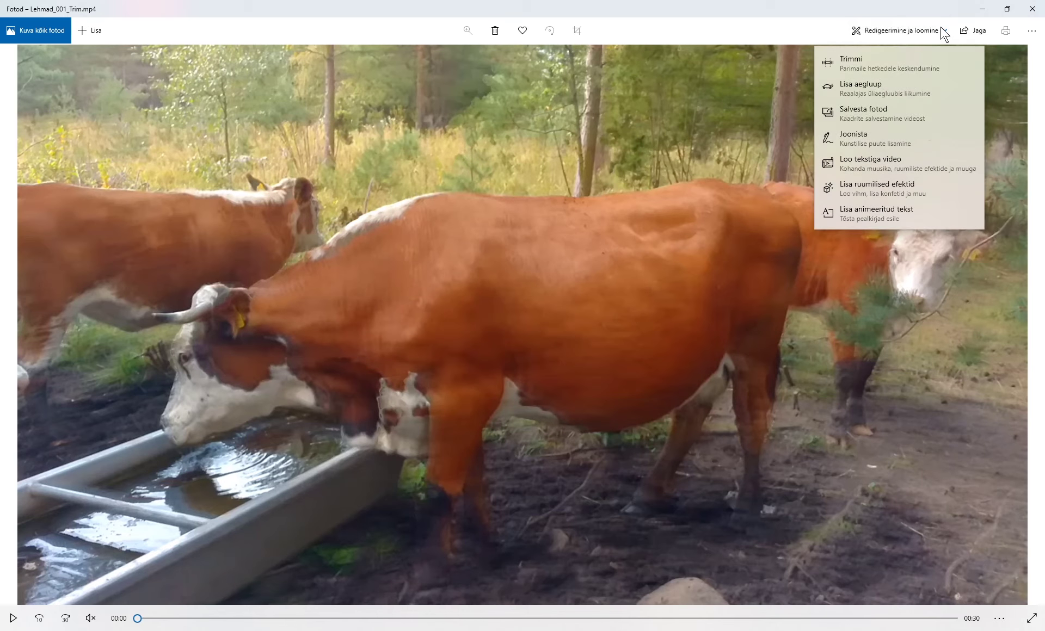
click(896, 218)
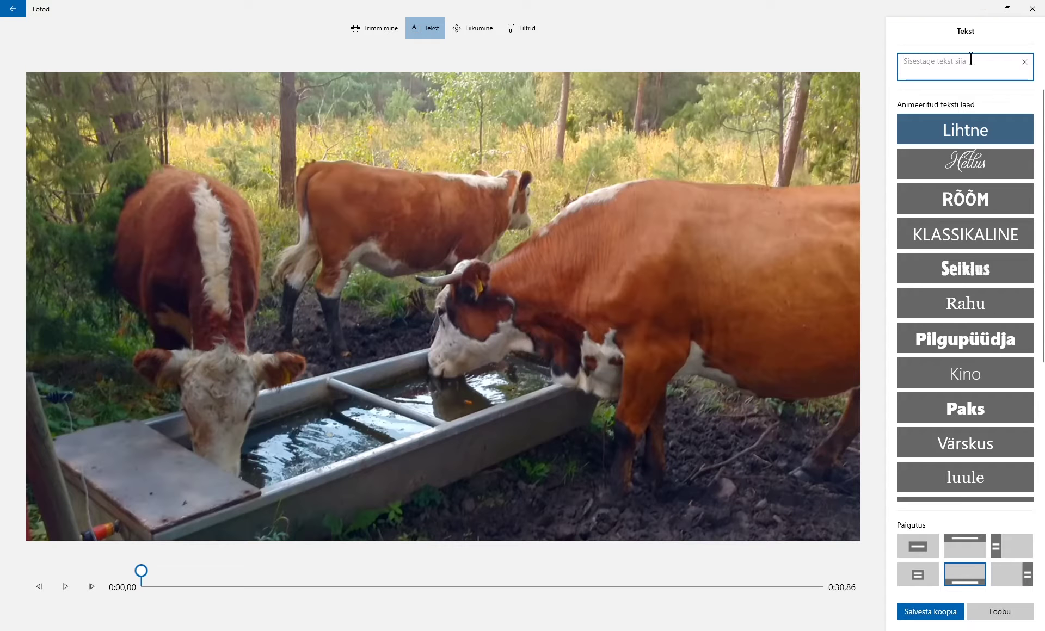
text(Lehm)
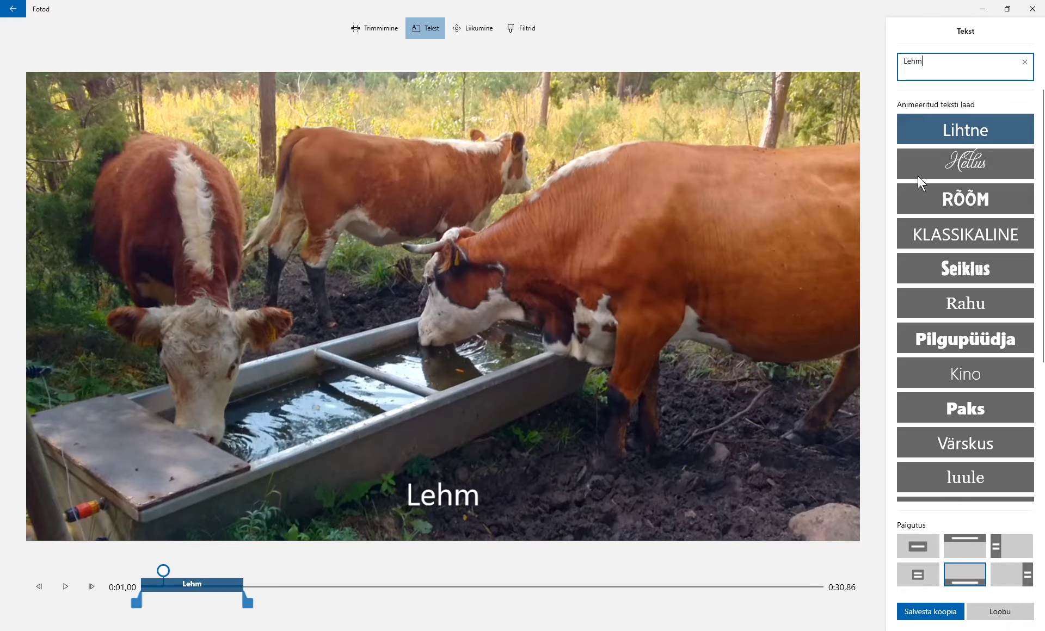
click(985, 159)
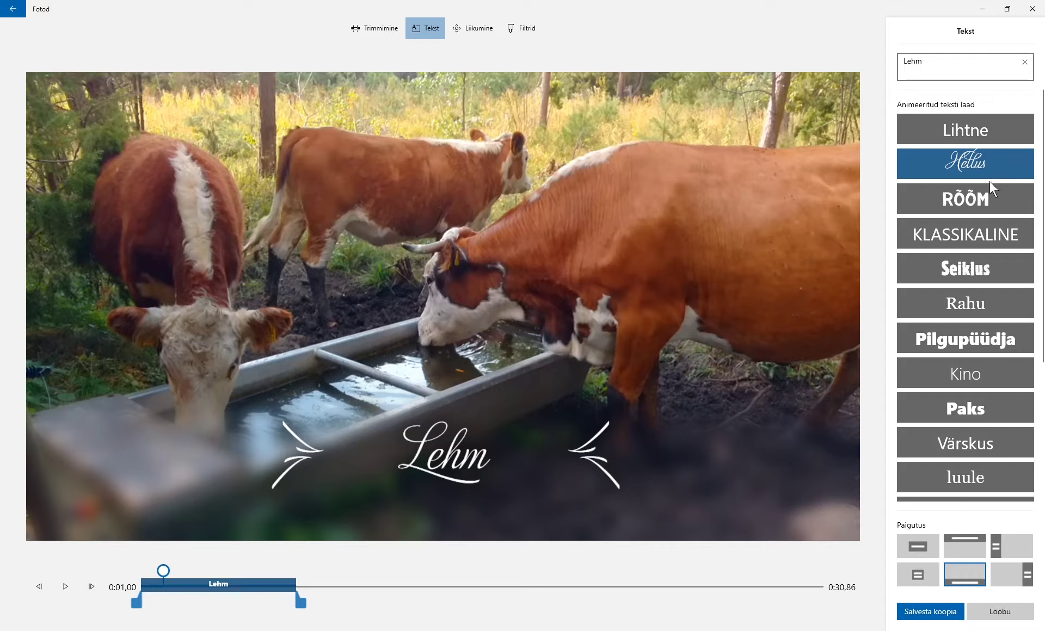
Step: Try the different layouts for the "Lehm" text and finish with the Pealkiri 2 layout
click(919, 546)
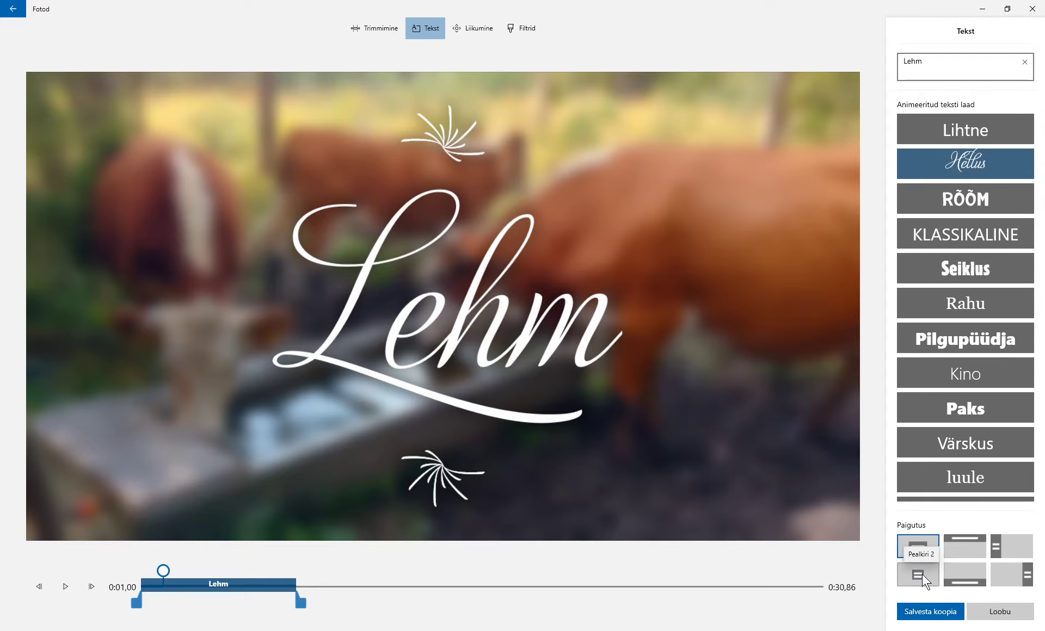
click(922, 573)
click(967, 547)
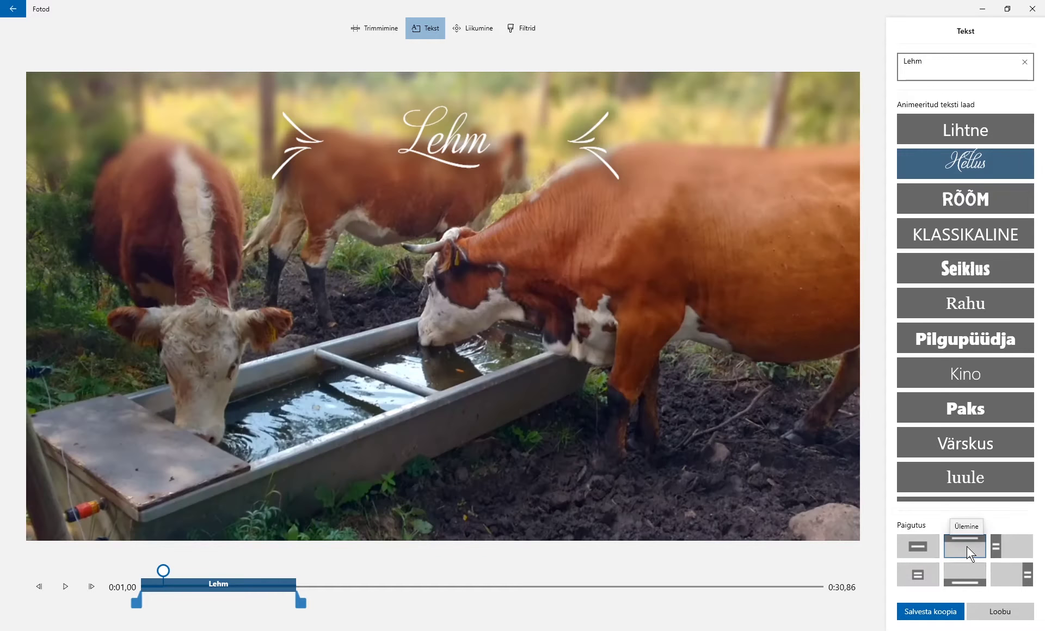
click(1012, 546)
click(1015, 586)
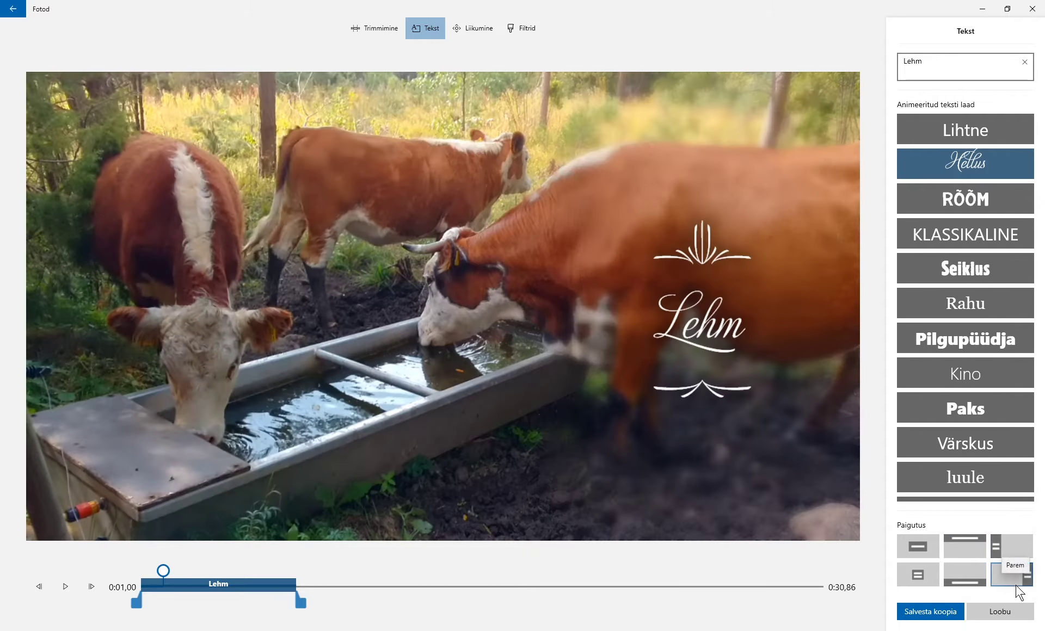
click(912, 576)
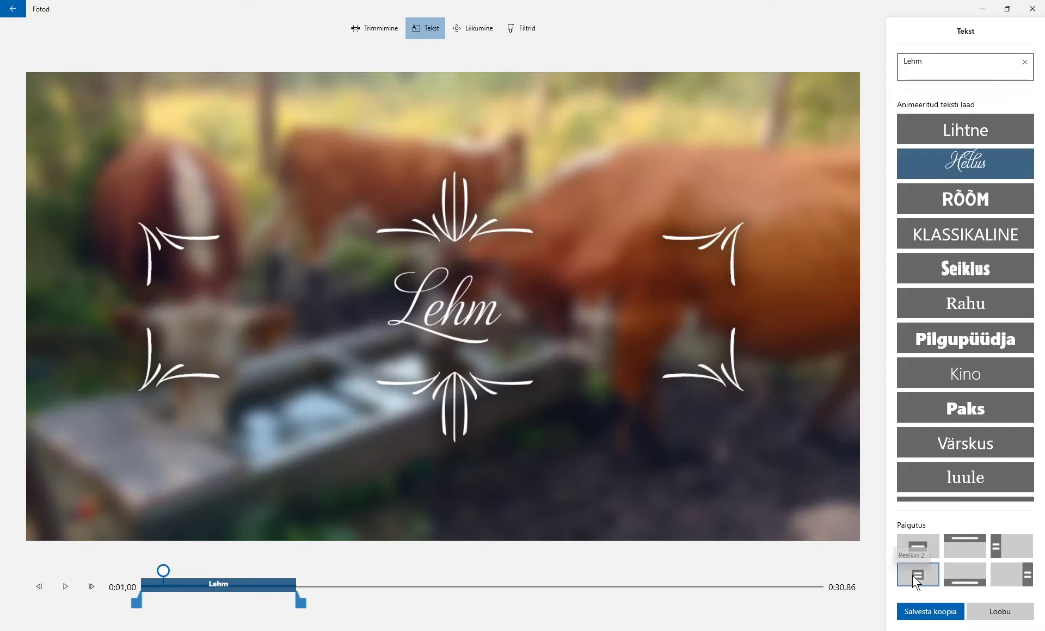
Step: Shift the "Lehm" text along the timeline and back to the start, and discard the text changes
drag(177, 587, 364, 588)
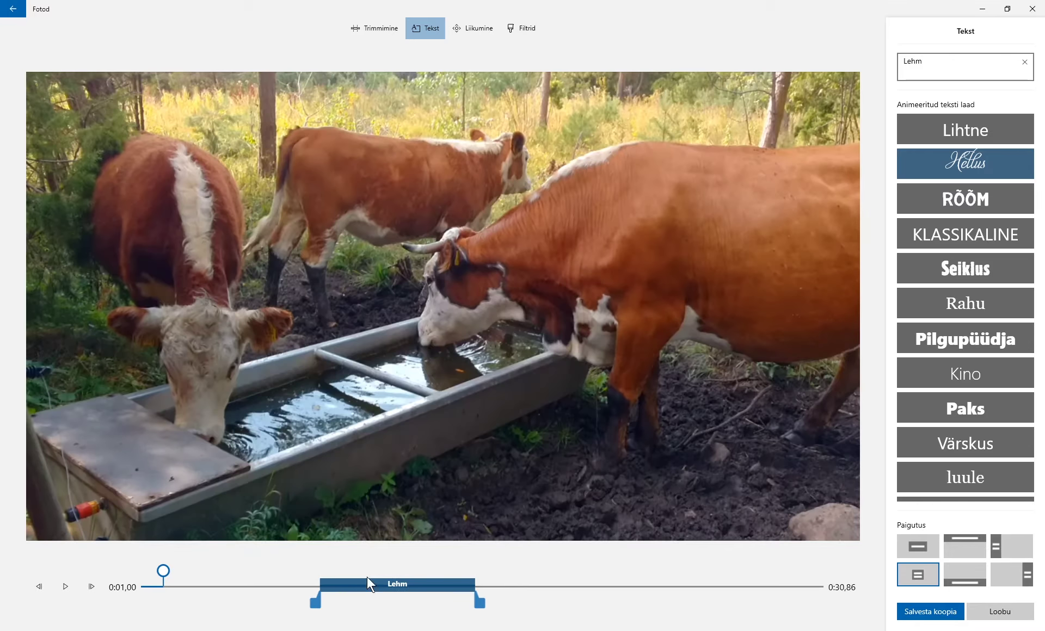
drag(447, 587, 247, 597)
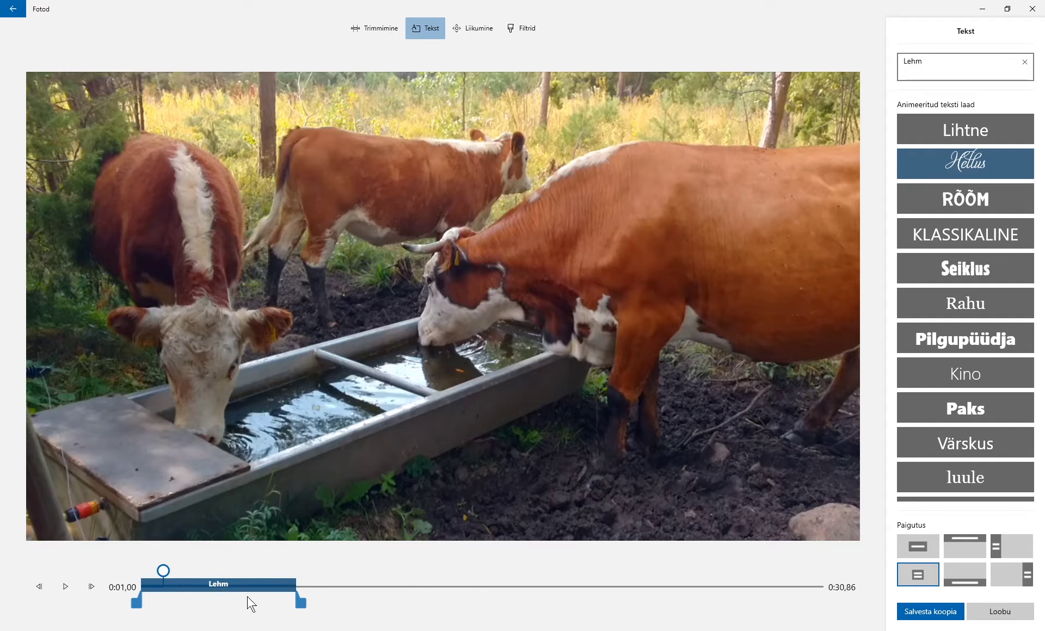
click(1021, 615)
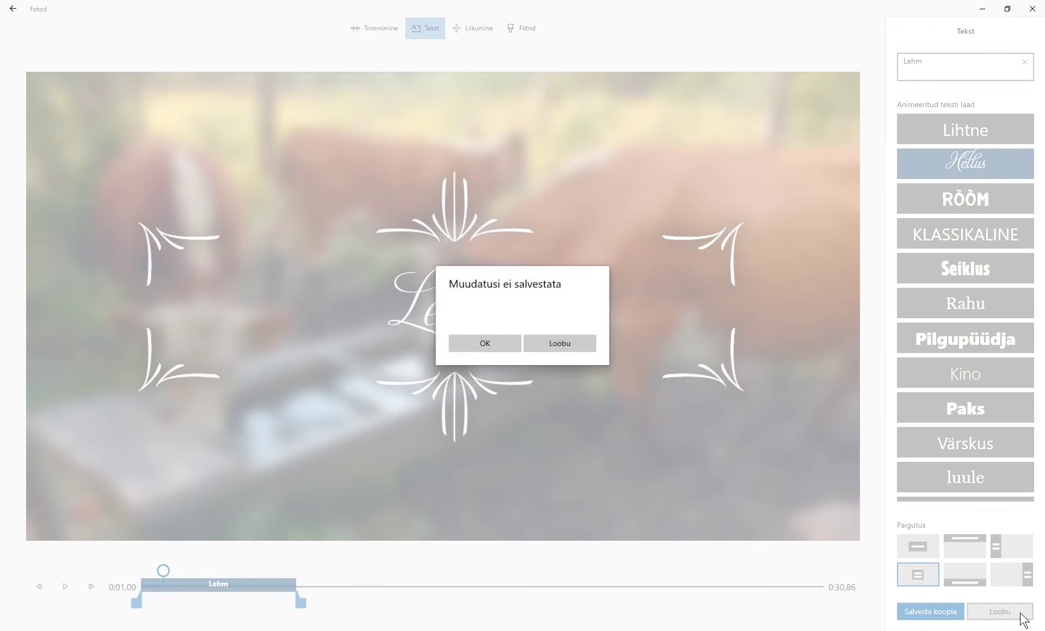
click(508, 344)
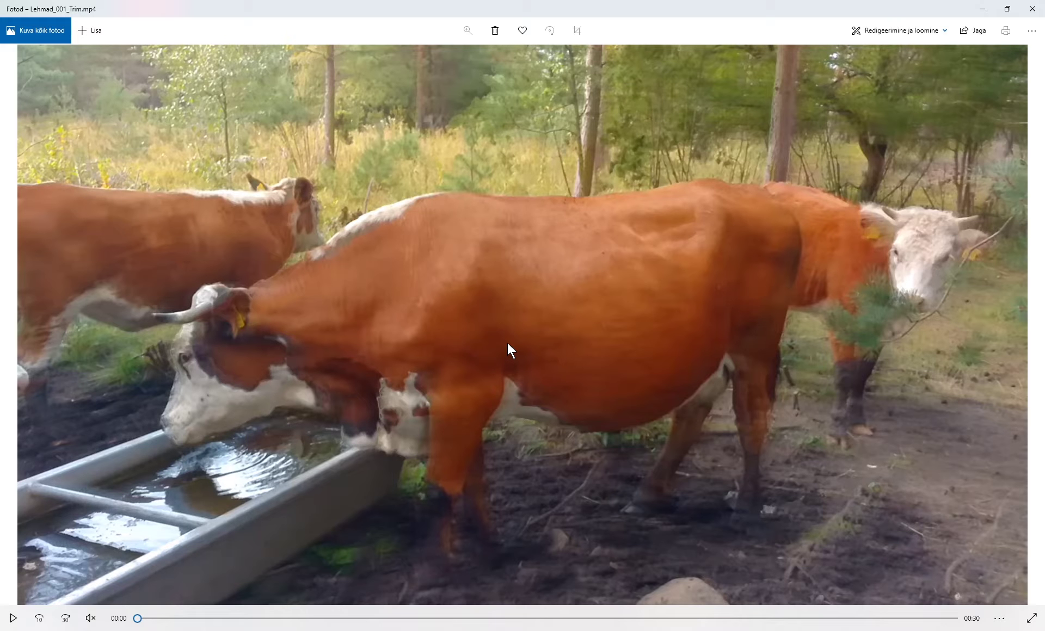
Step: Create a new video with text from the open clip and name it "Esimene video"
click(945, 29)
click(915, 168)
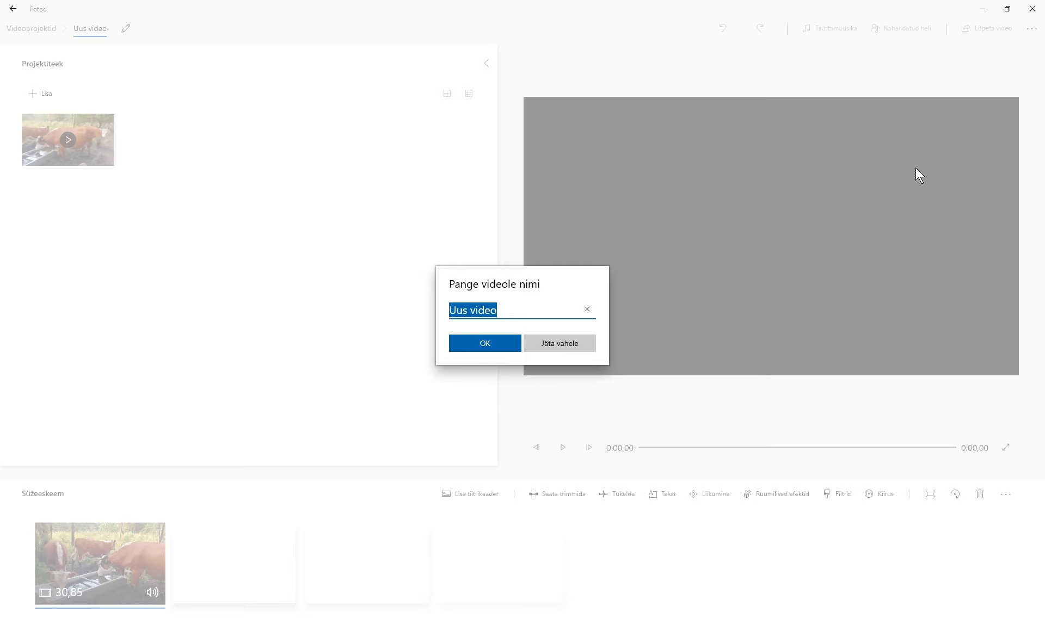
text(Esimene video)
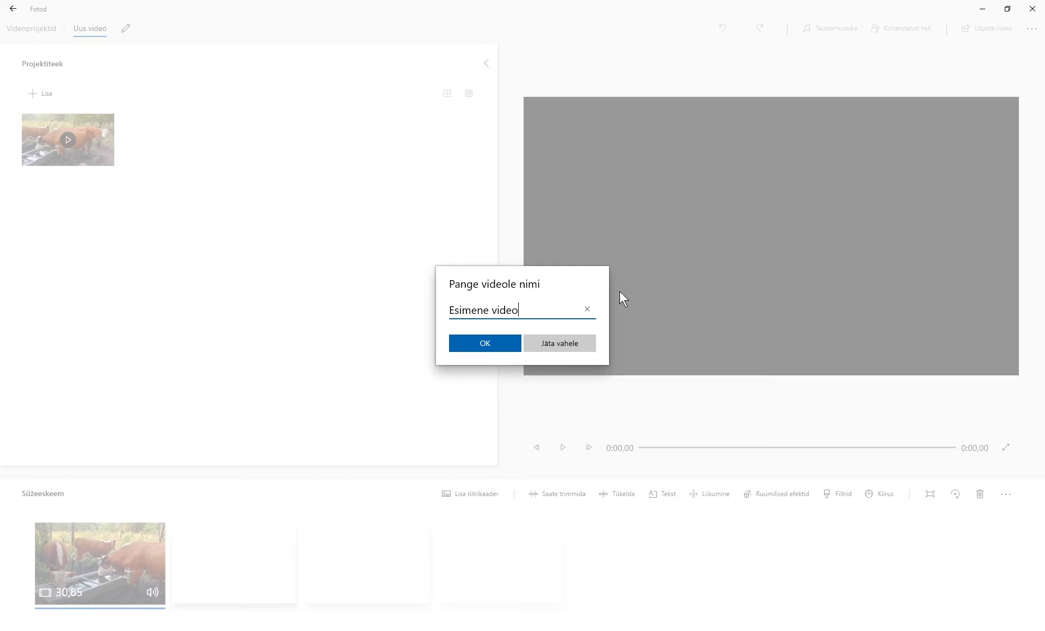
click(486, 342)
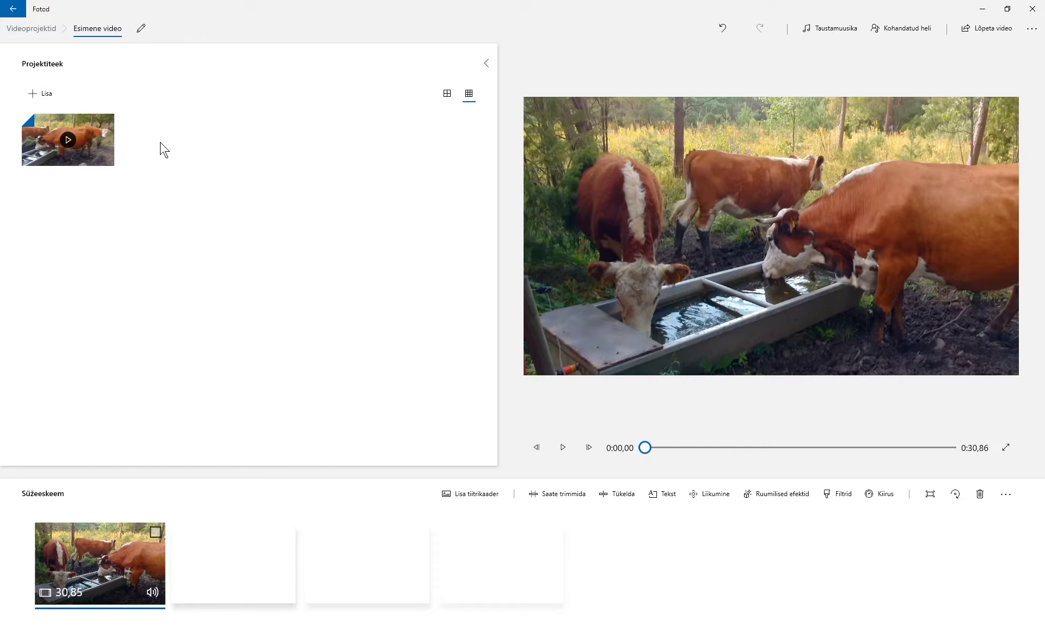
Step: Add Lehmad_002.mp4, lehmad_pic.jpg and piim_pic.jpg from this computer to the project library
click(43, 94)
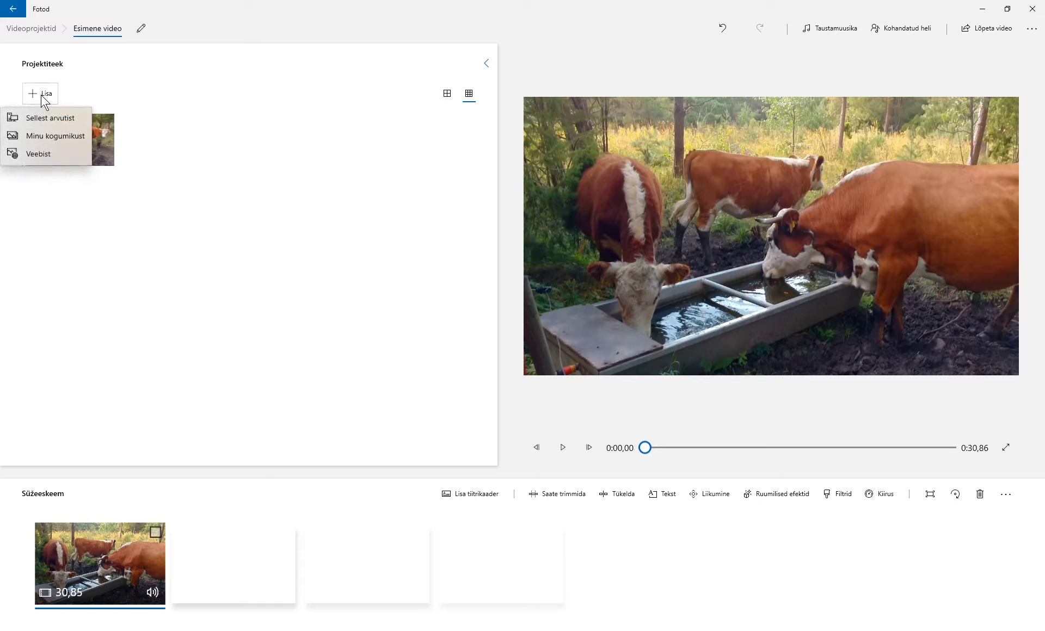
click(58, 119)
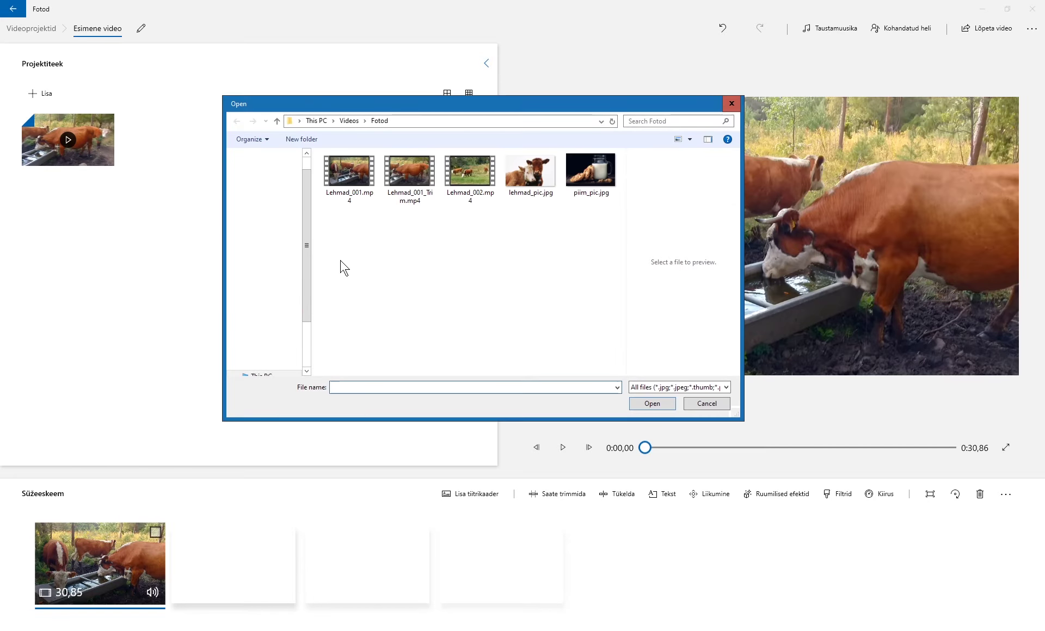
click(467, 186)
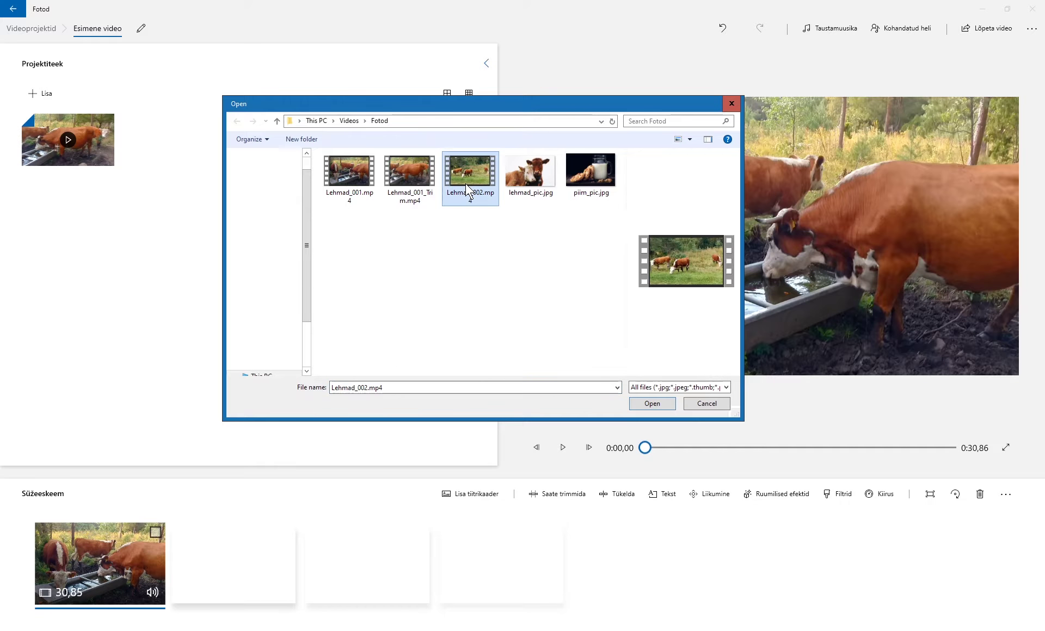
ctrl+click(534, 179)
ctrl+click(588, 184)
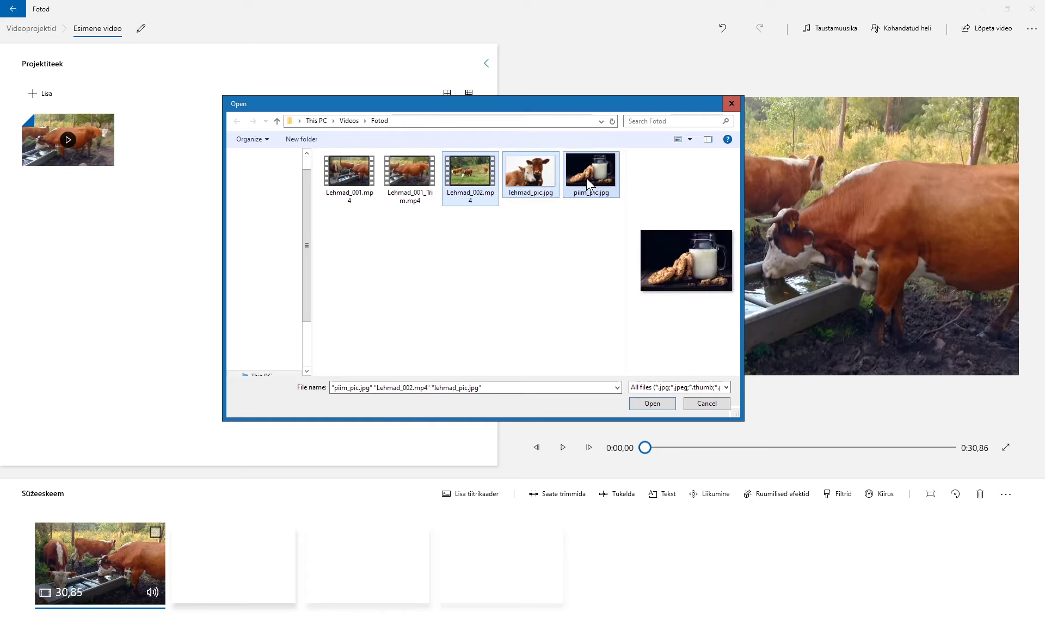
click(653, 403)
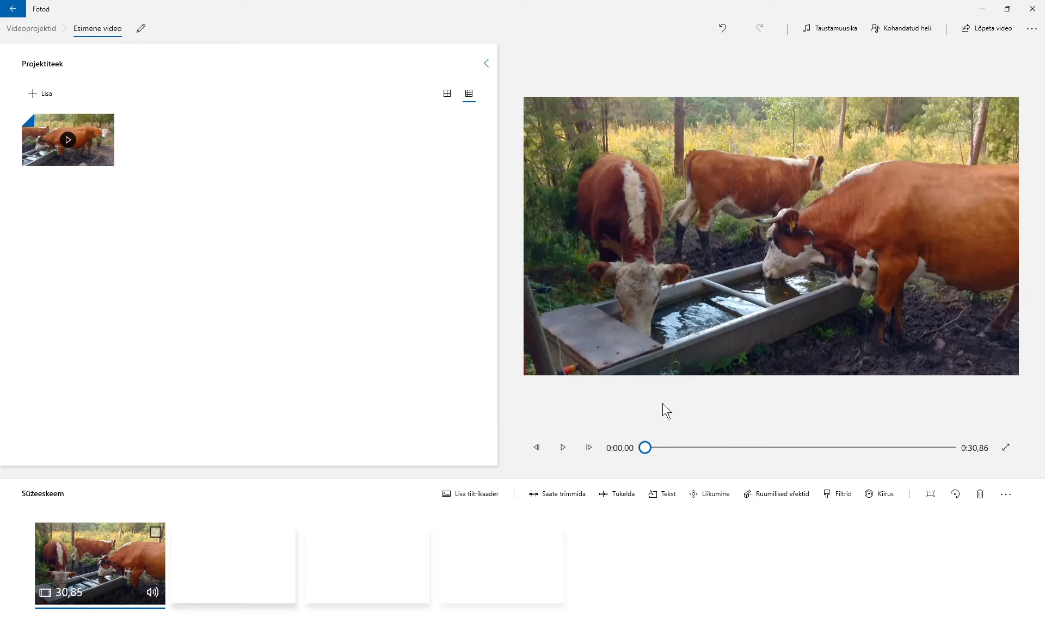
click(239, 301)
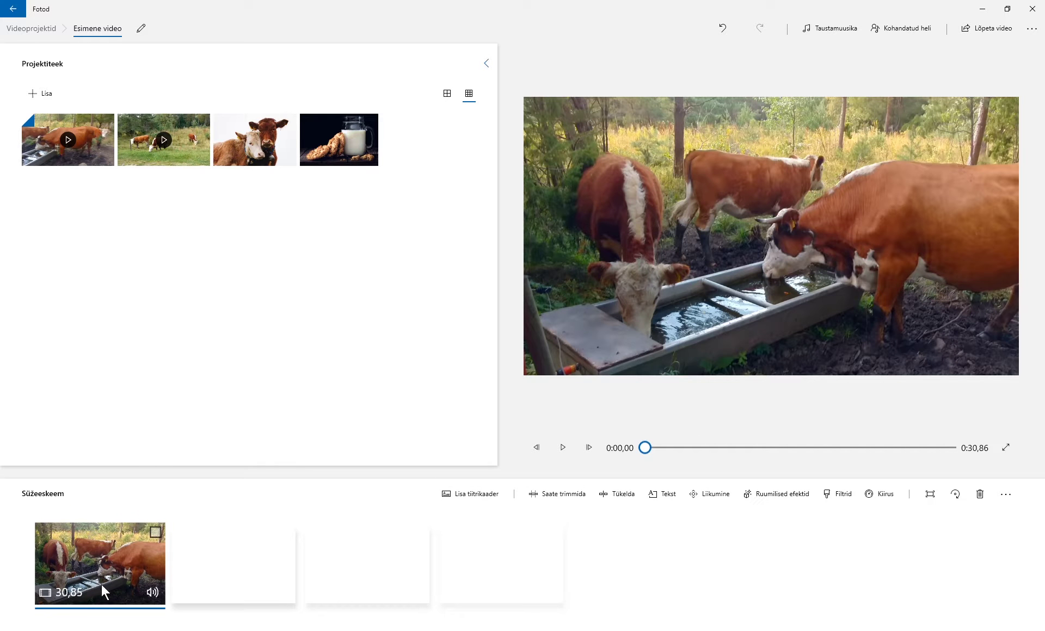
Step: Insert a title card before the cow clip in the storyboard and set its duration to 5 s
right_click(110, 556)
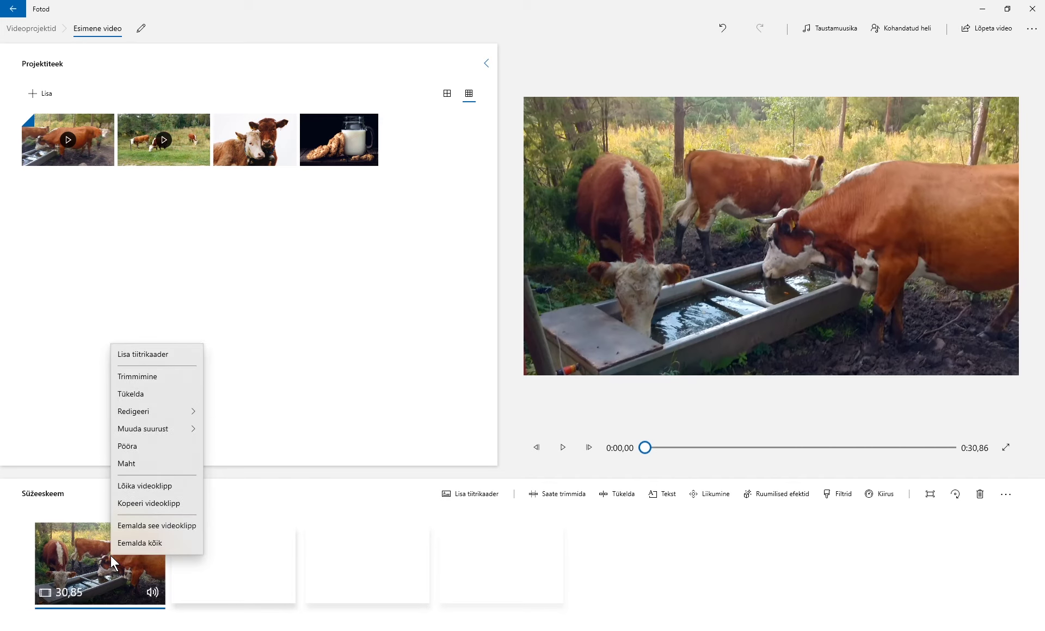
click(156, 352)
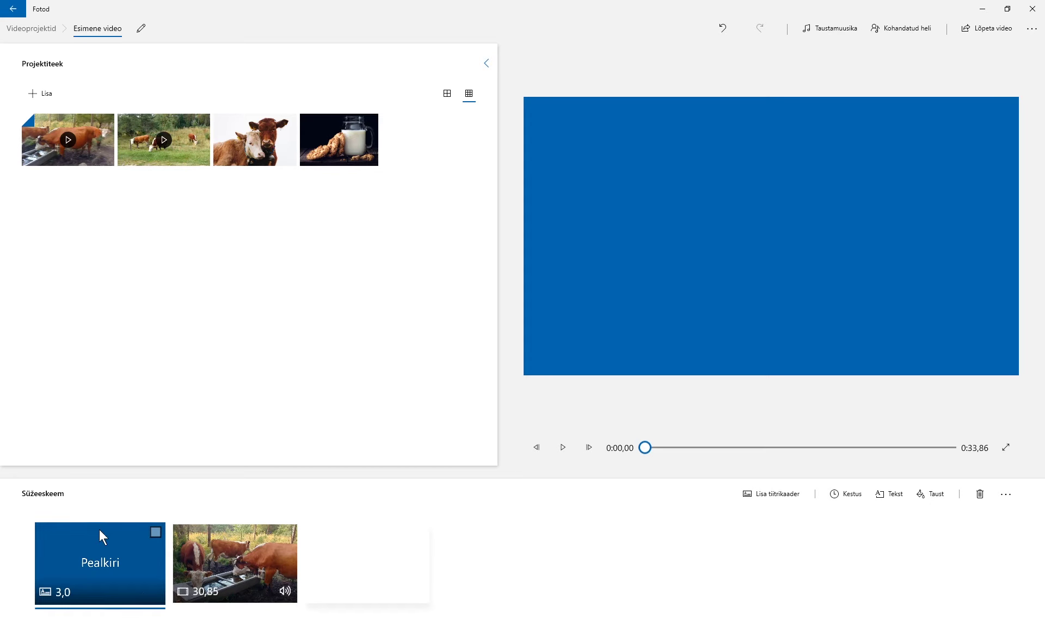
right_click(109, 554)
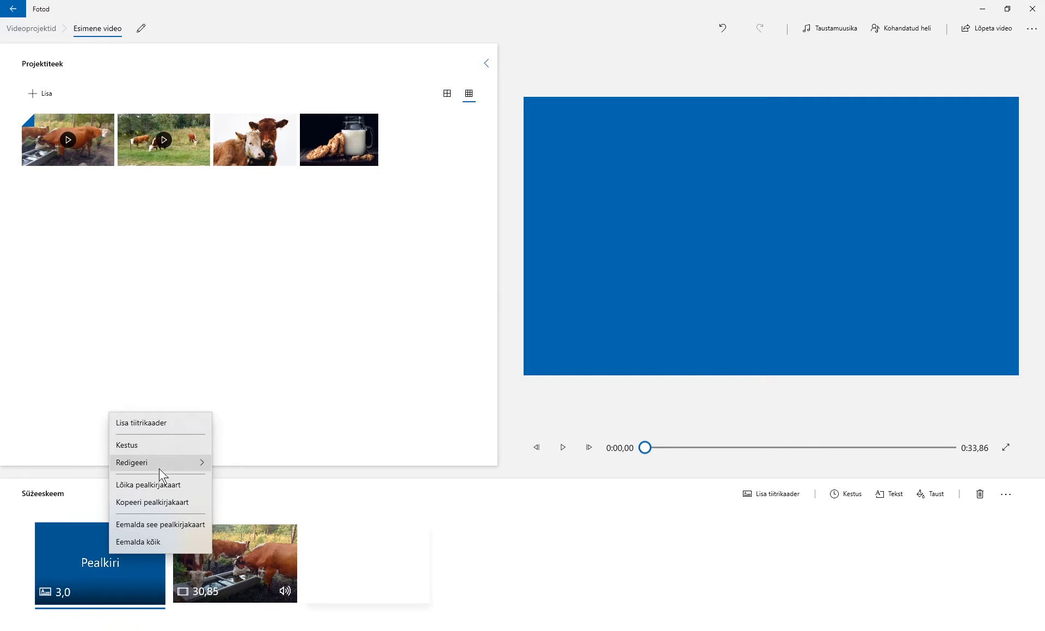
mouse_move(155, 468)
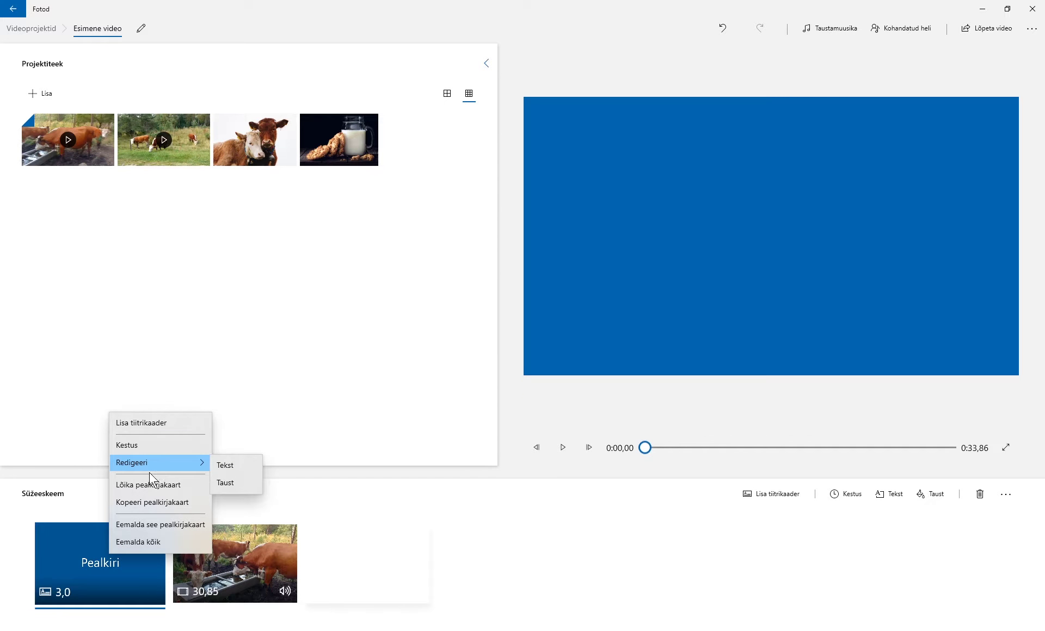
click(123, 561)
right_click(111, 563)
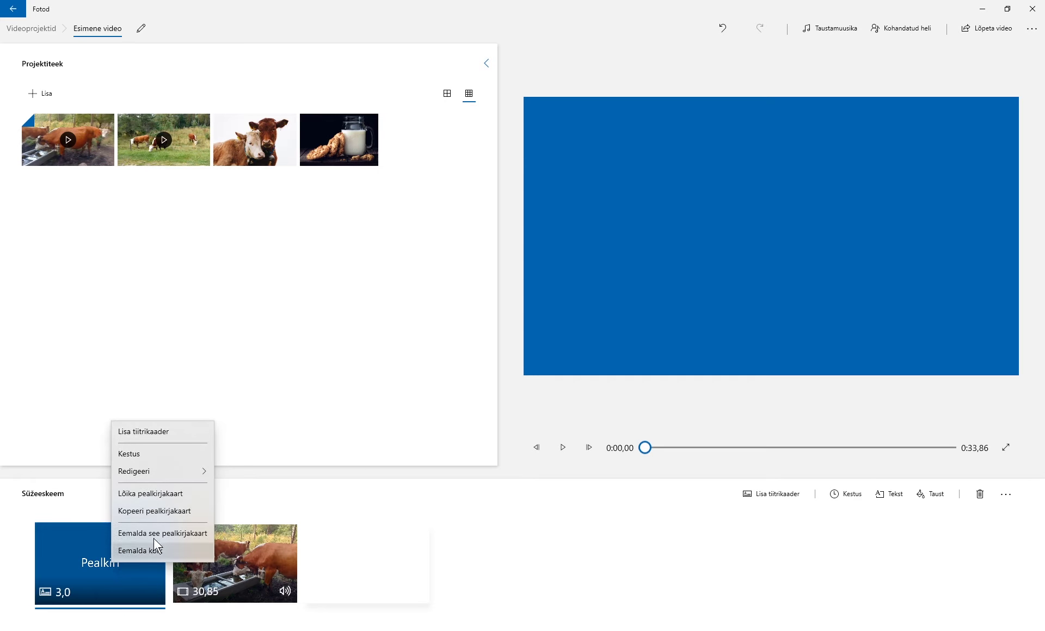
click(155, 456)
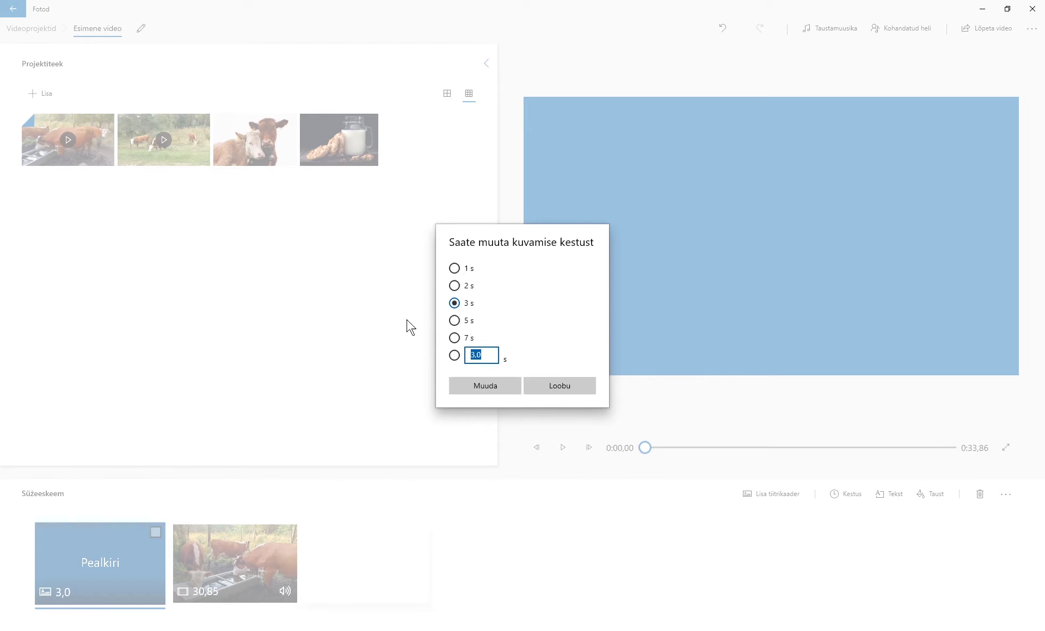
click(455, 321)
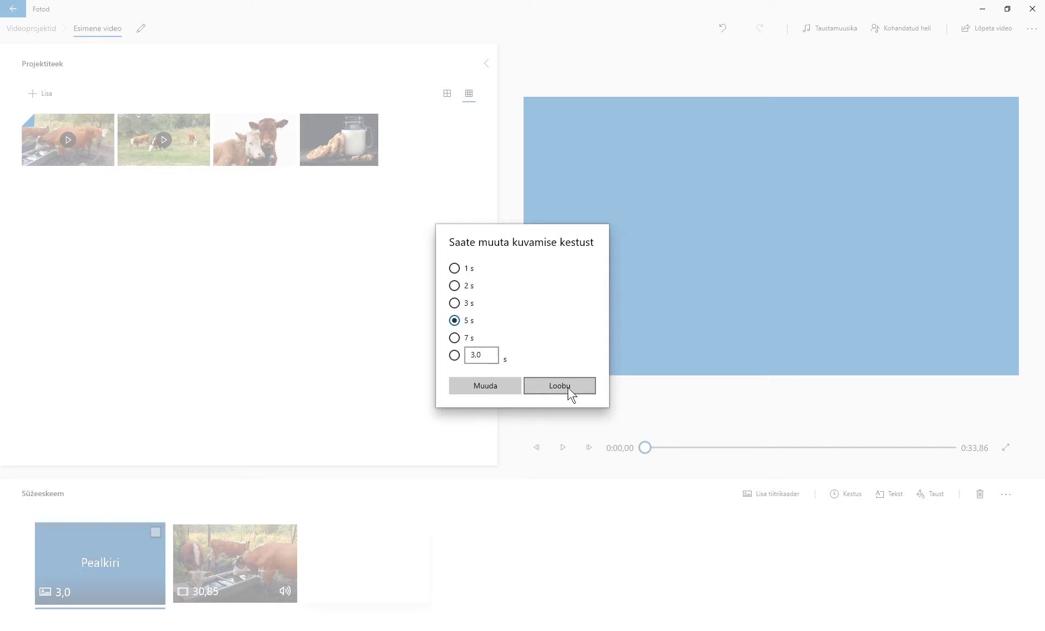
click(485, 386)
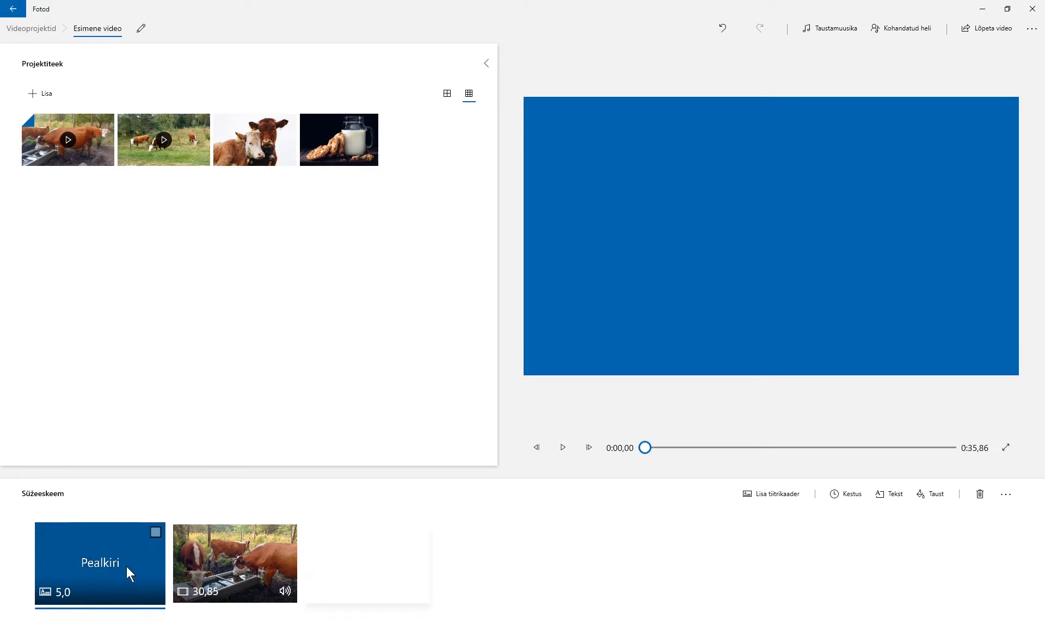
Step: Replace the title card's placeholder text with "Lehmad" and apply the Rõõm animated text style
right_click(93, 564)
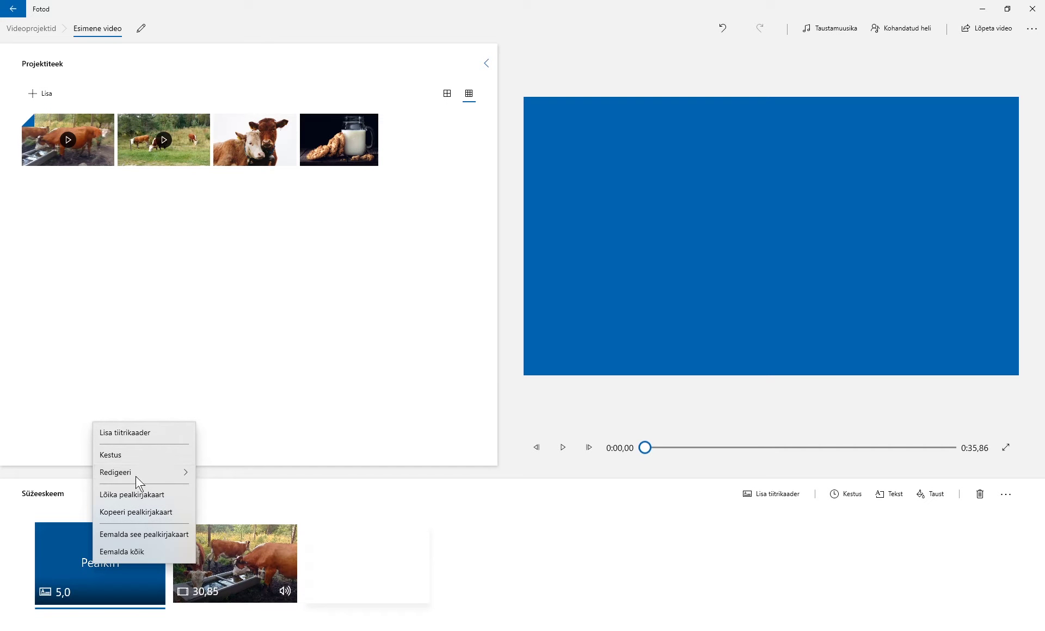
mouse_move(136, 475)
click(215, 475)
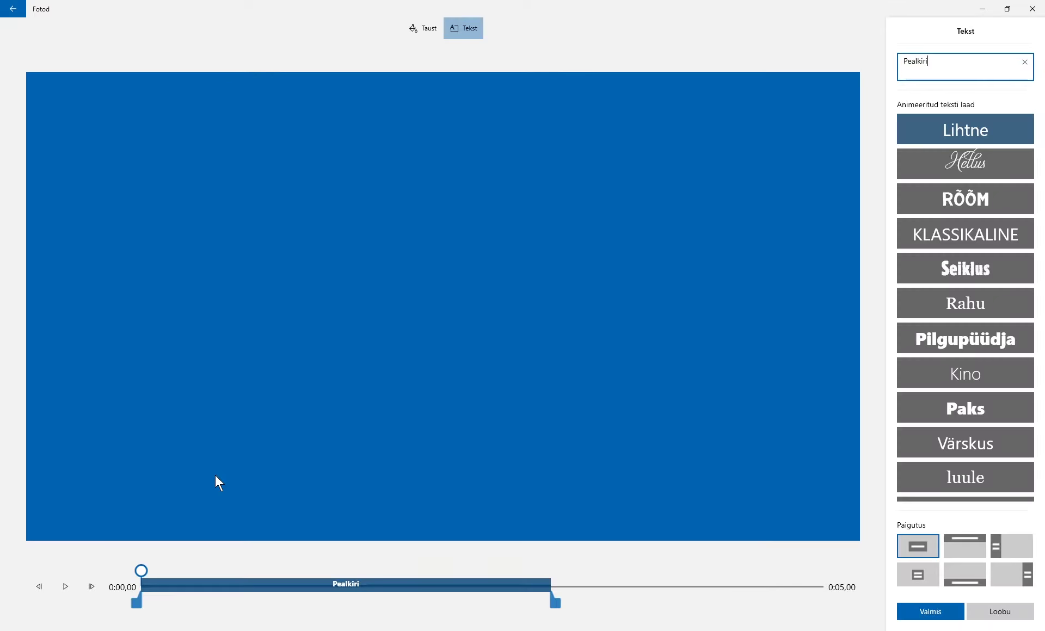
drag(938, 66, 827, 60)
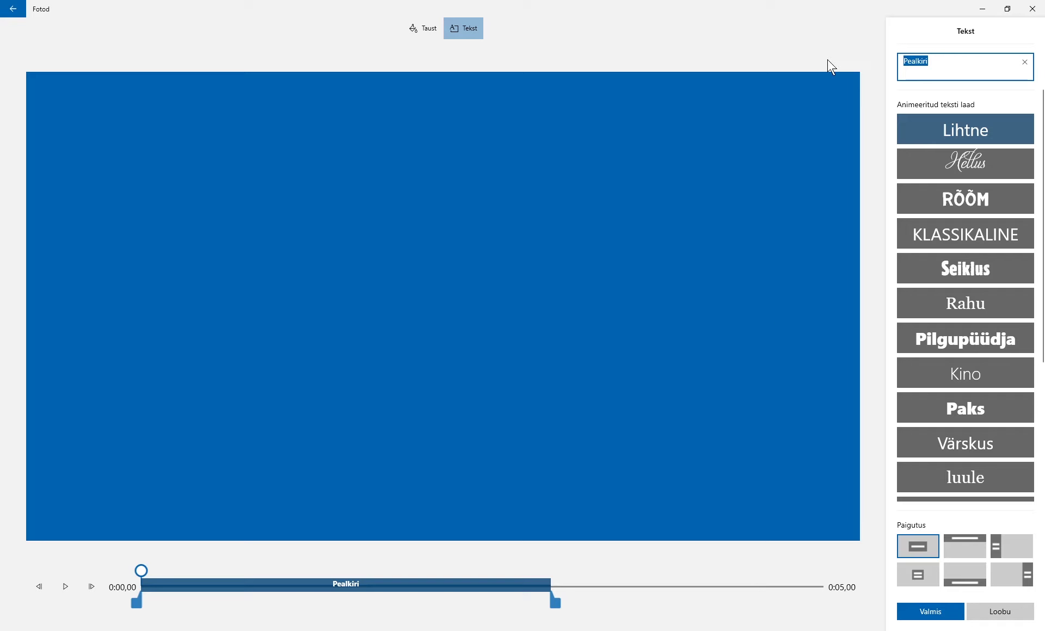
text(Lehmad)
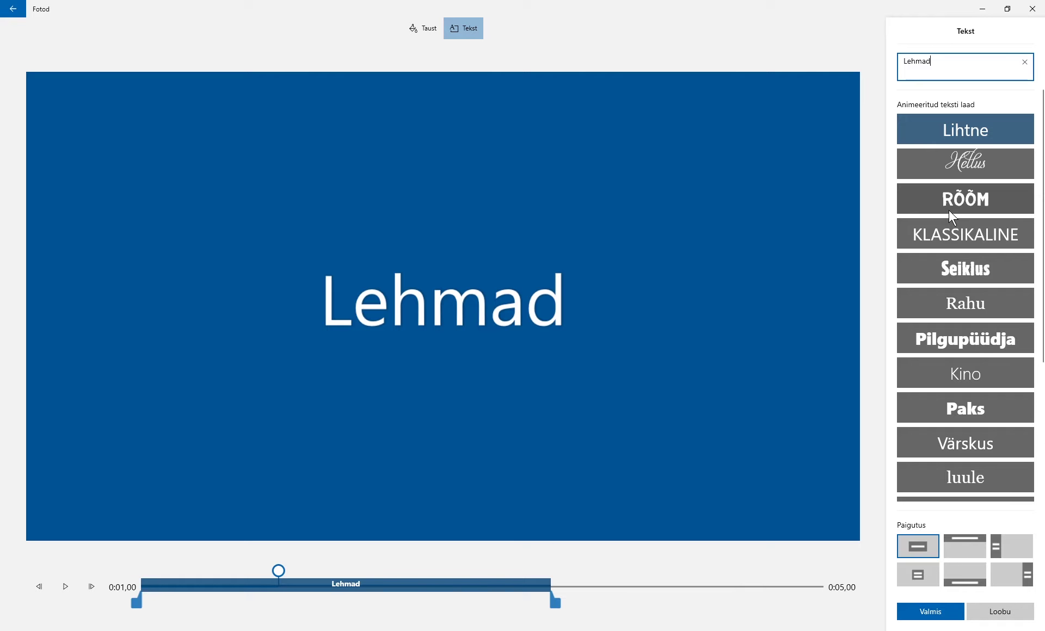
click(963, 197)
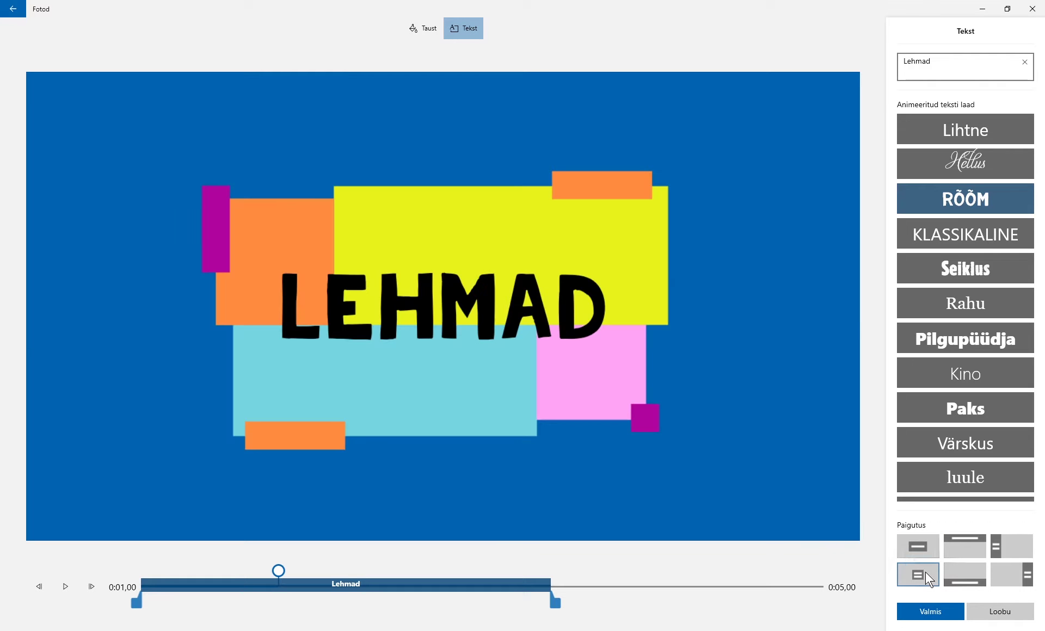
Step: Compare layouts for the "Lehmad" text, settle on the centred two-line layout, and extend the text over the card's full 5 seconds
click(978, 546)
click(978, 578)
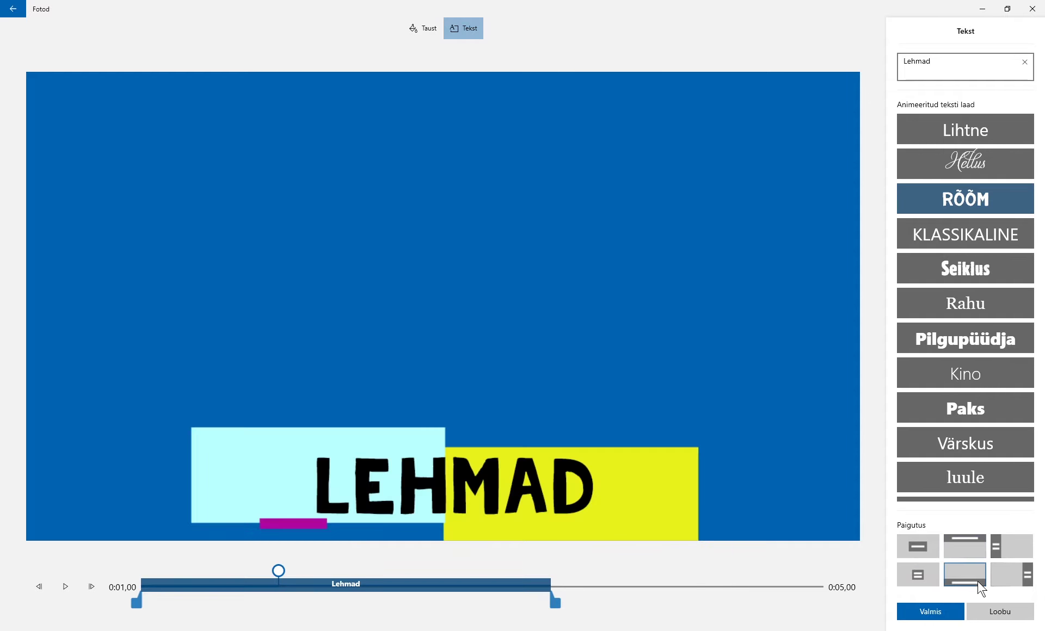
click(925, 575)
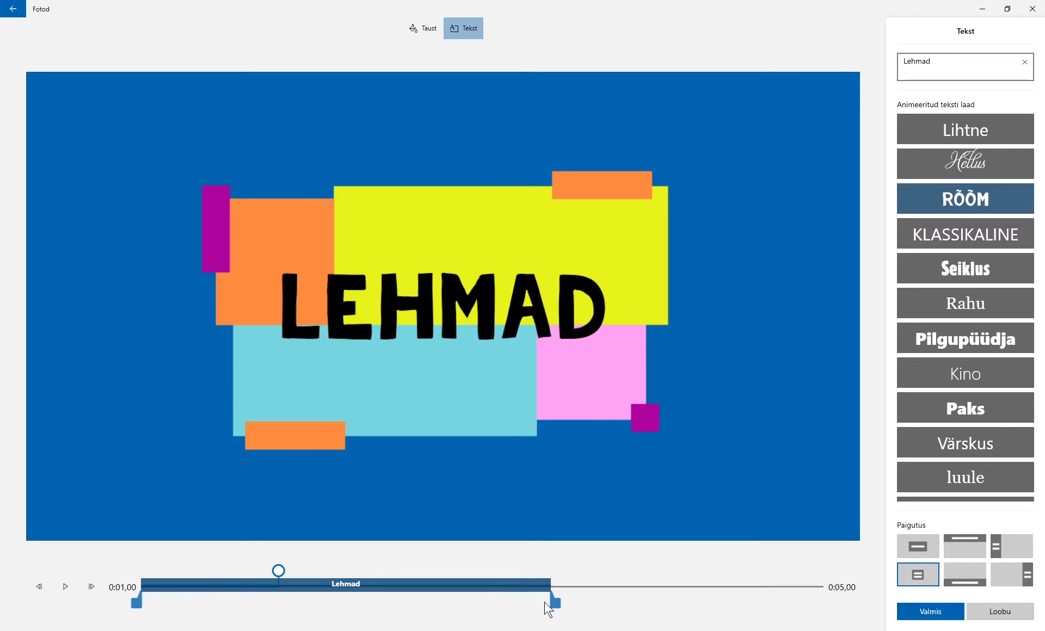
drag(557, 603, 847, 605)
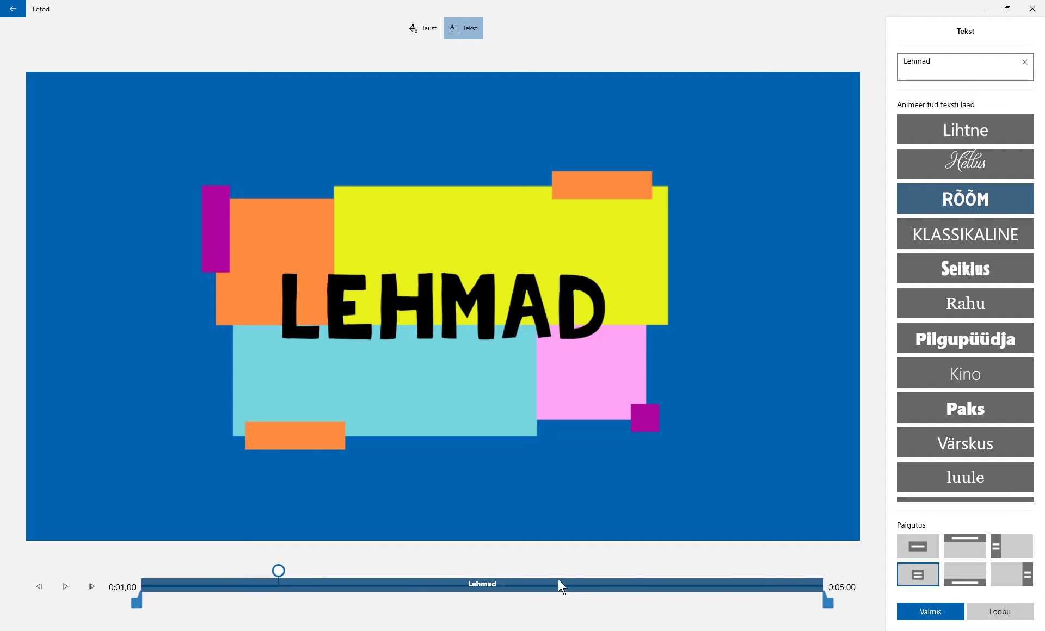
click(949, 610)
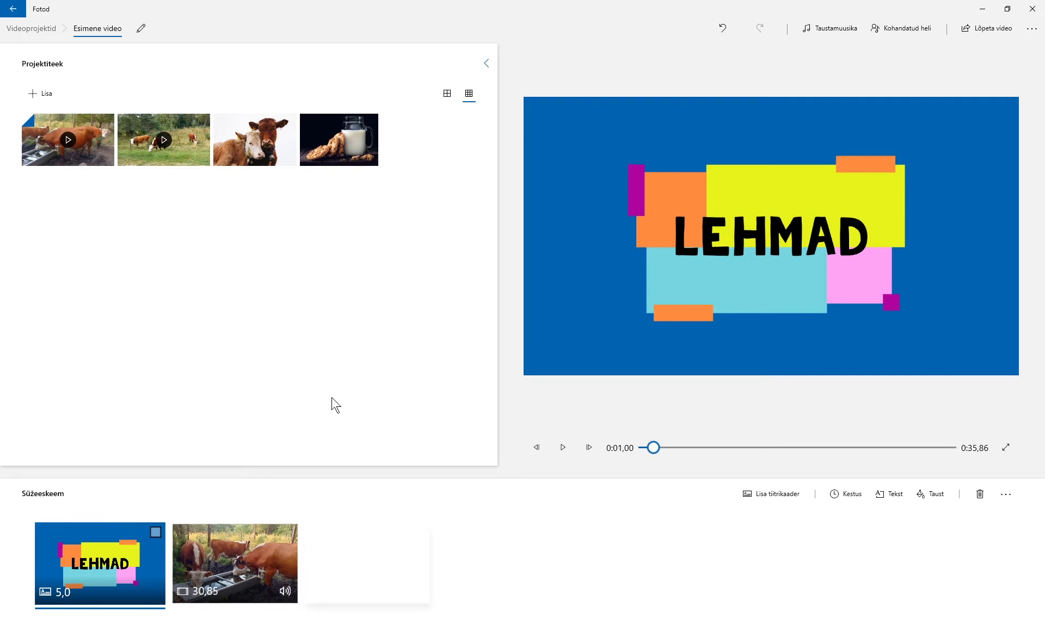
Step: Preview the project from the beginning through the title card into the cow clip
mouse_move(651, 448)
mouse_down()
mouse_move(637, 452)
mouse_move(711, 452)
mouse_move(632, 459)
mouse_up()
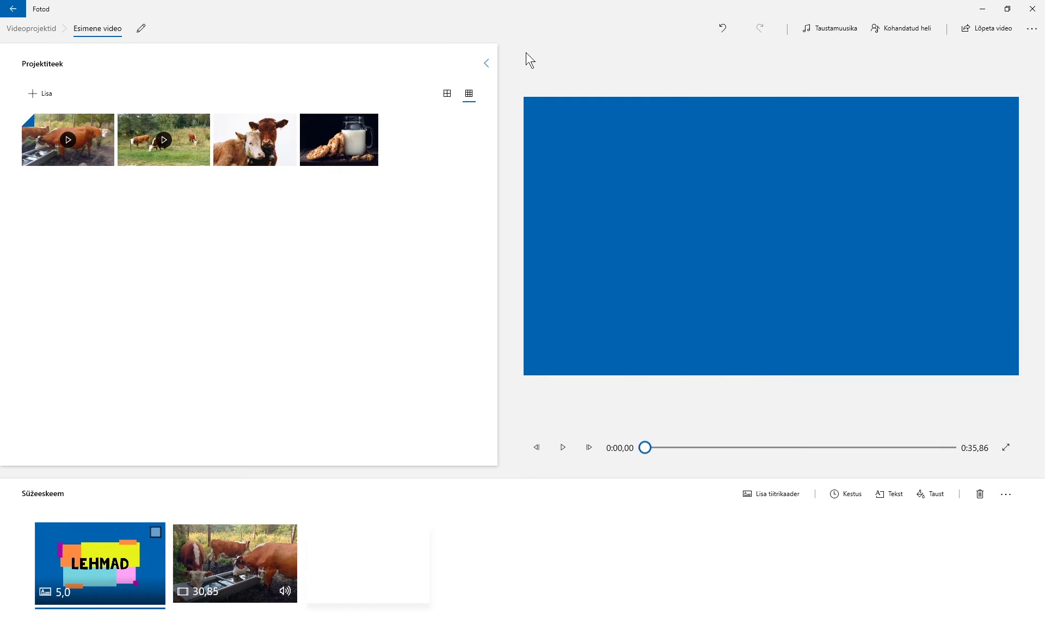
click(567, 446)
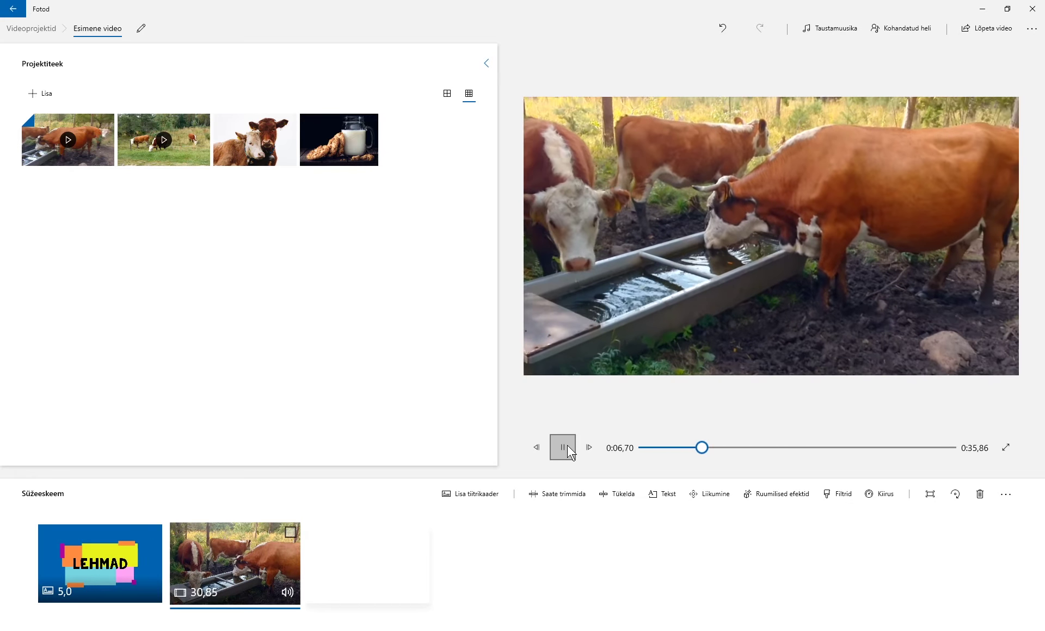
click(567, 446)
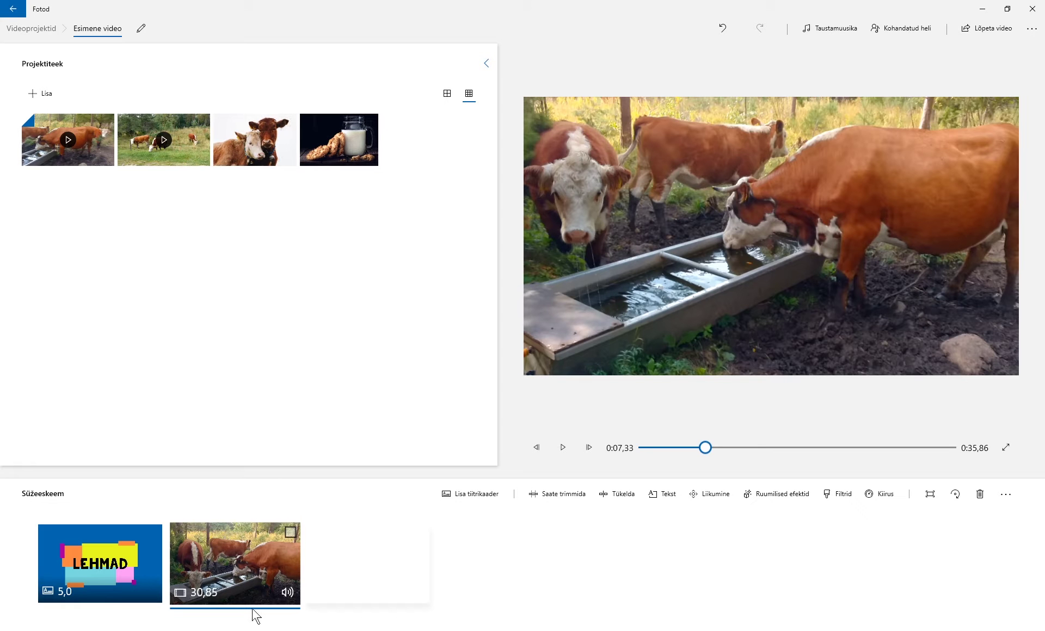
Step: Split the water trough cow clip into two parts at 0:17,26
right_click(247, 565)
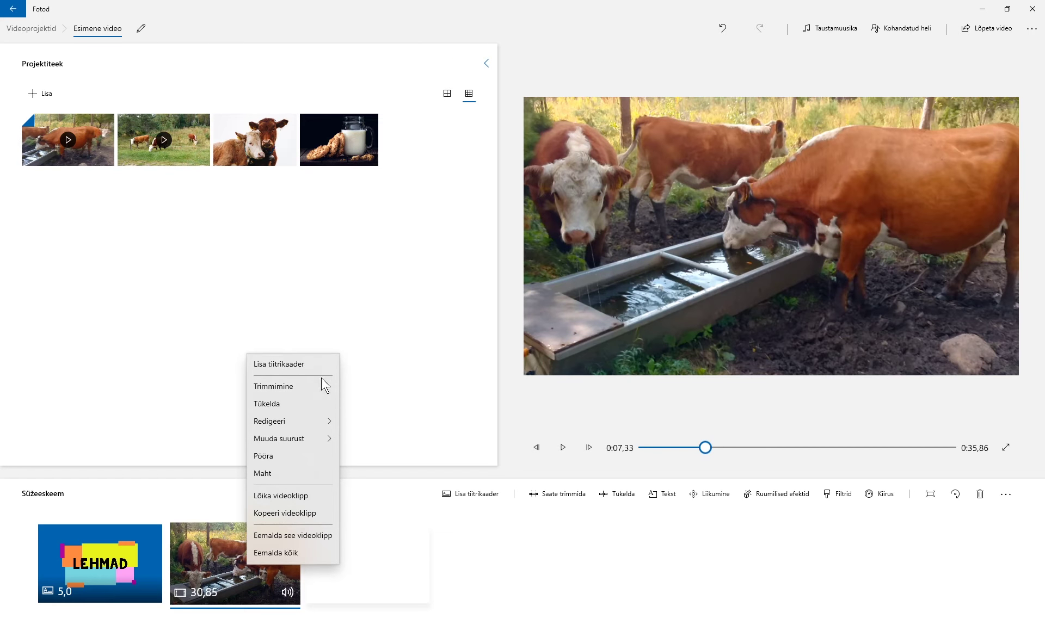
click(302, 404)
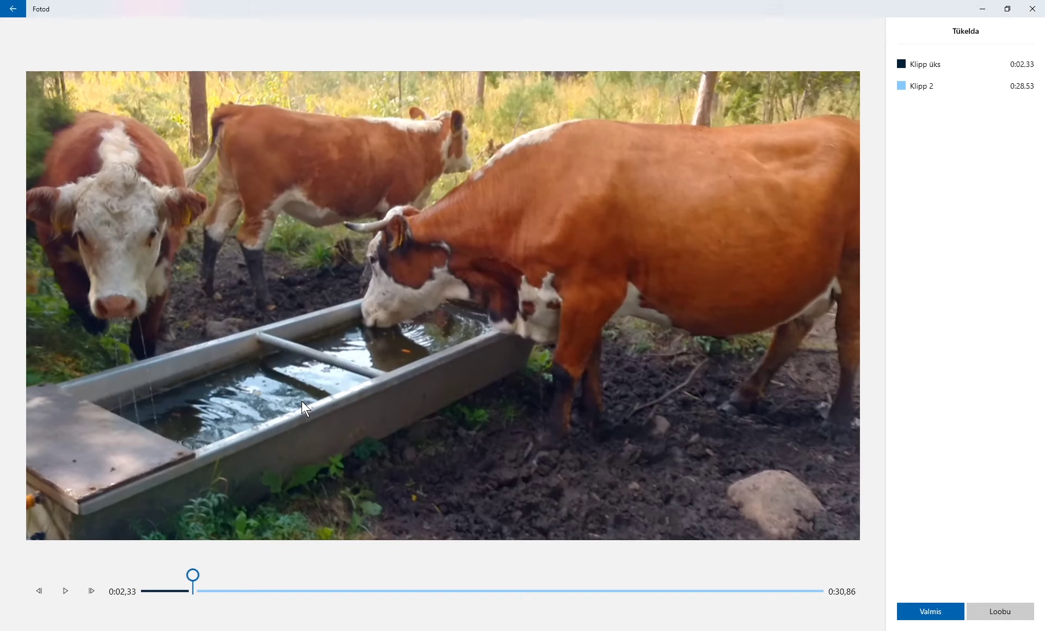
drag(192, 575, 524, 597)
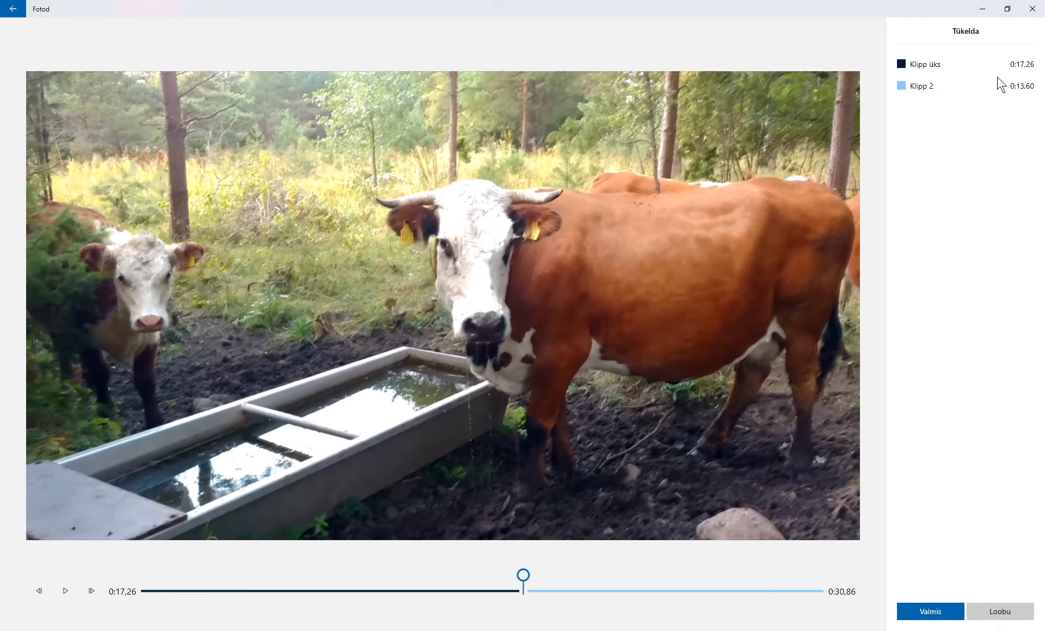
click(907, 610)
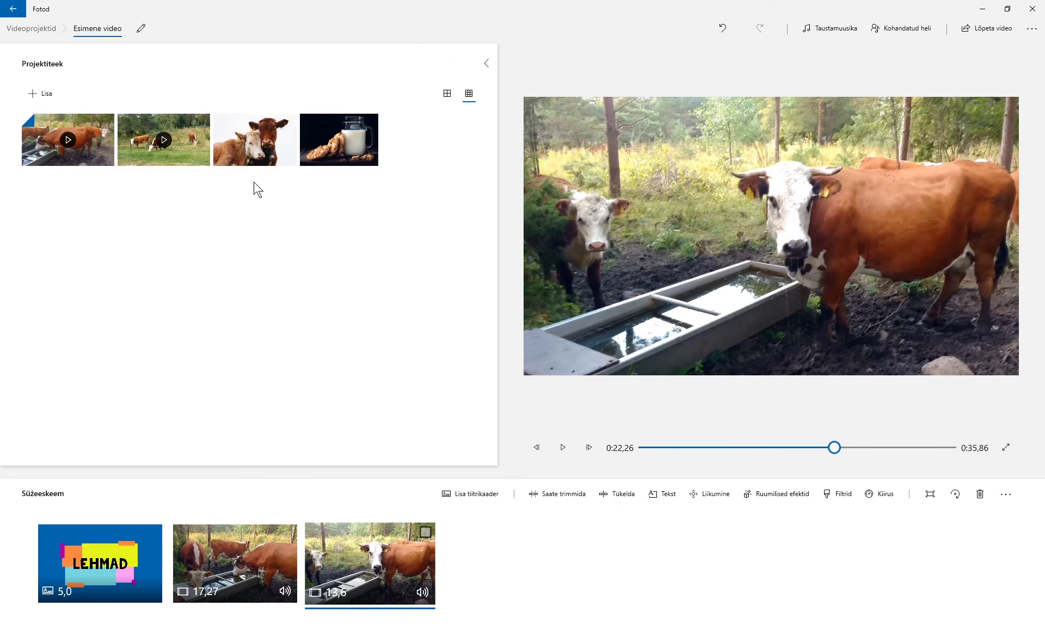
Step: Place the picture of the two cows between the two split clips and set its duration to 4 s
drag(252, 130, 398, 575)
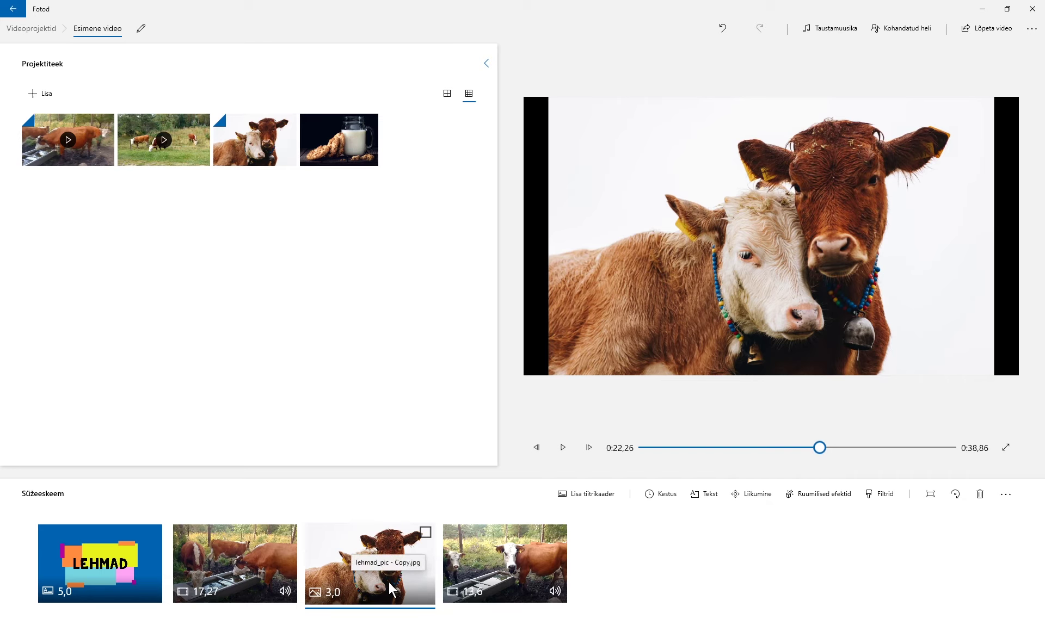
click(666, 495)
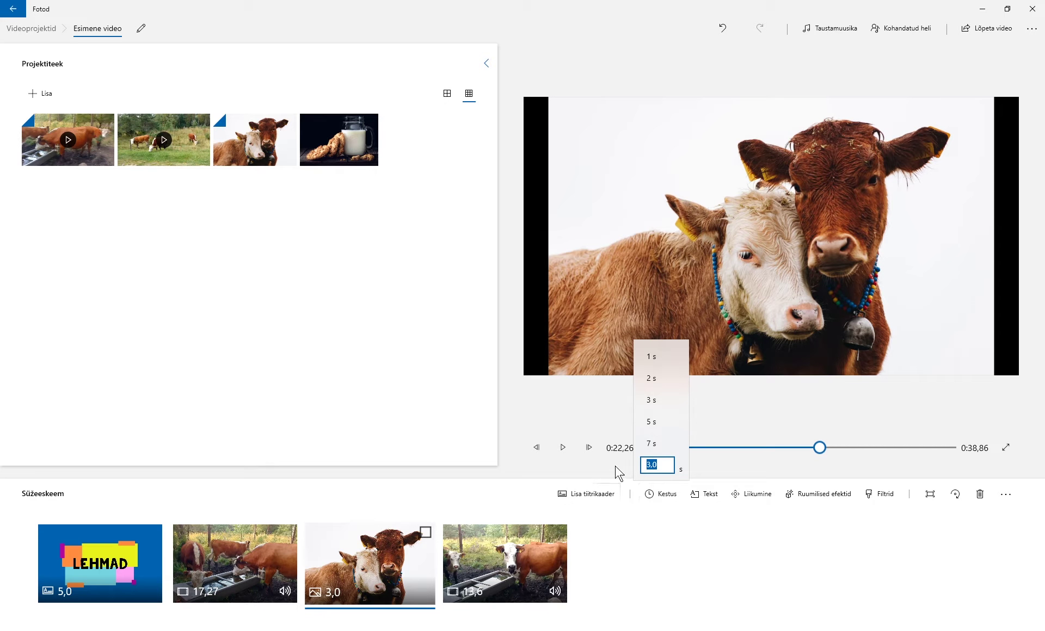
text(4)
key(Return)
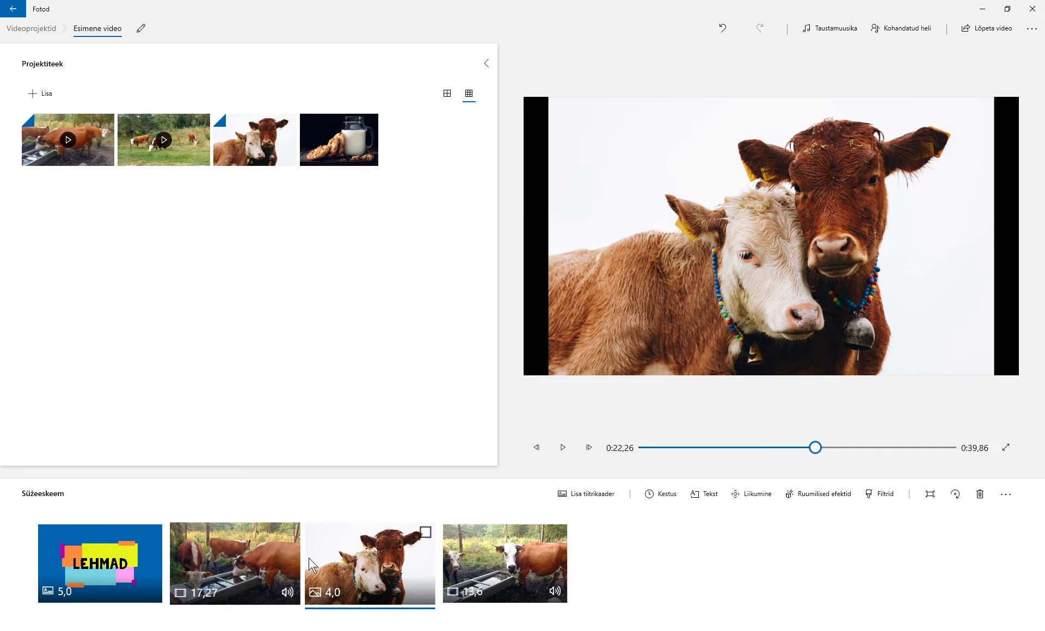
Step: Resize the two-cow picture with the option that removes the black bars
right_click(400, 569)
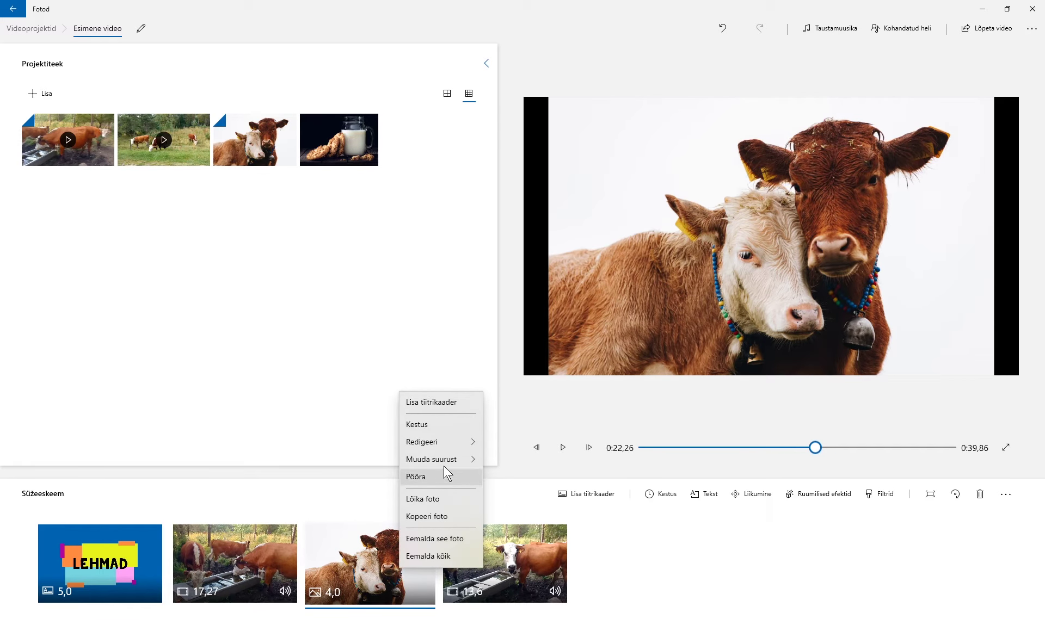
mouse_move(455, 462)
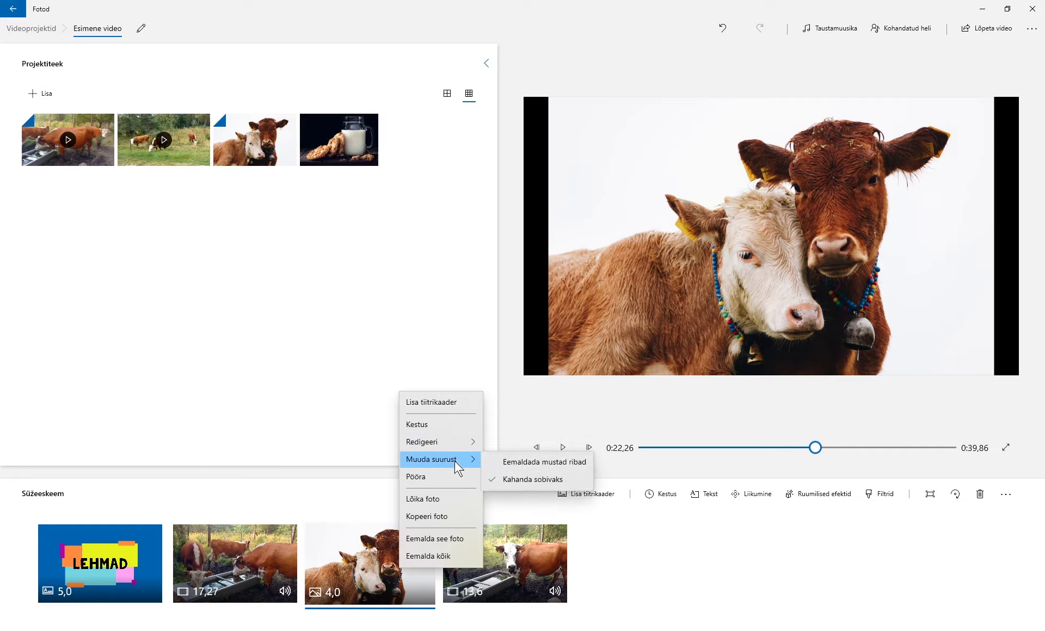
click(515, 464)
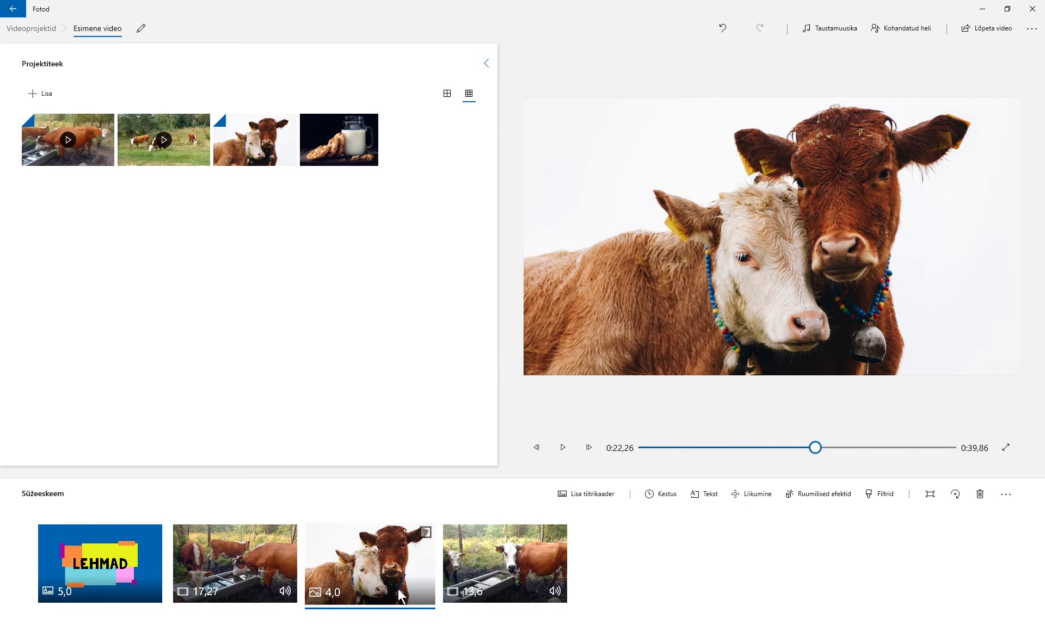
Step: Add the text "Kaks lehma" to the two-cow picture in the Rahu style with the Alumine layout
right_click(368, 569)
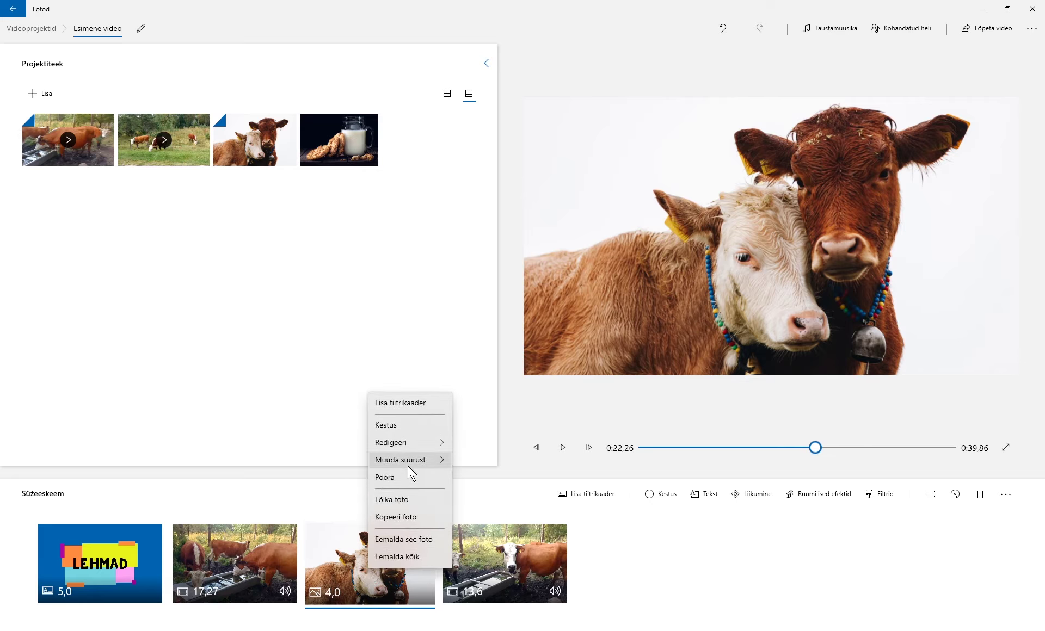
mouse_move(427, 442)
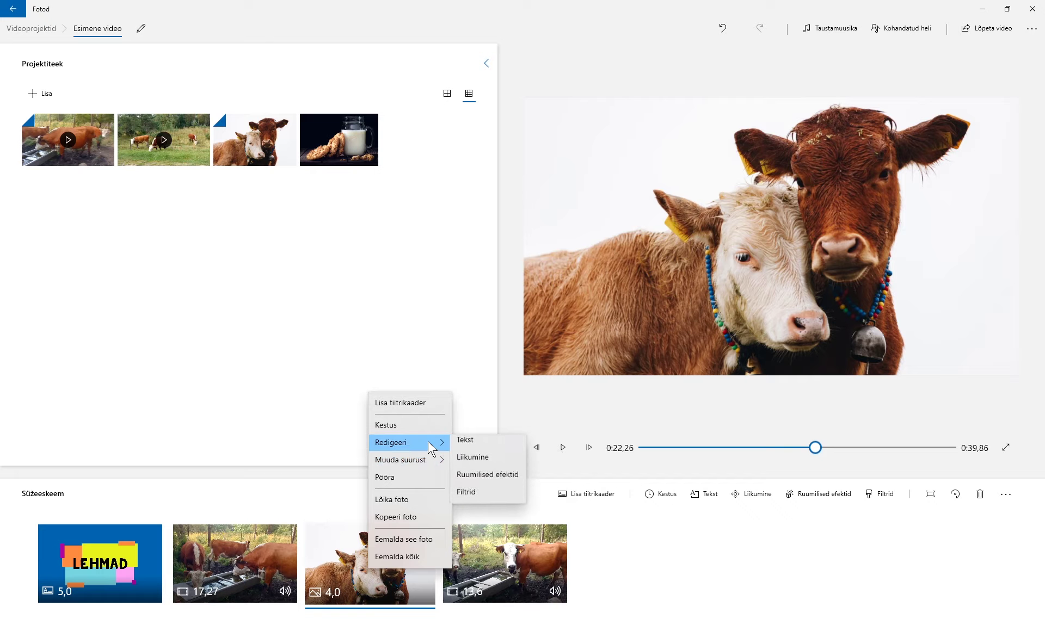
click(481, 443)
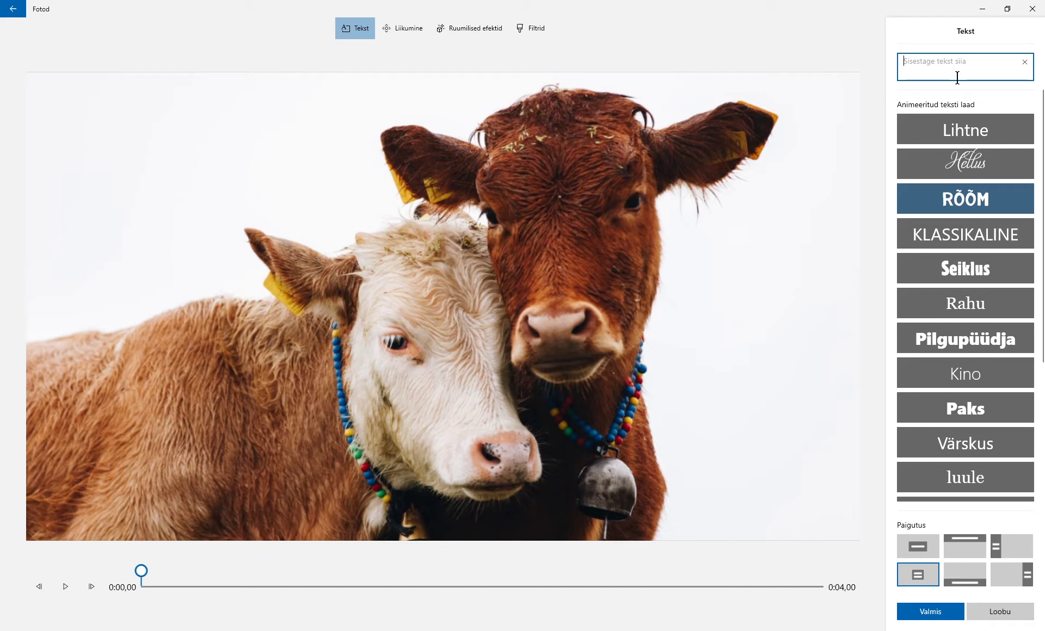
text(Kaks lehma)
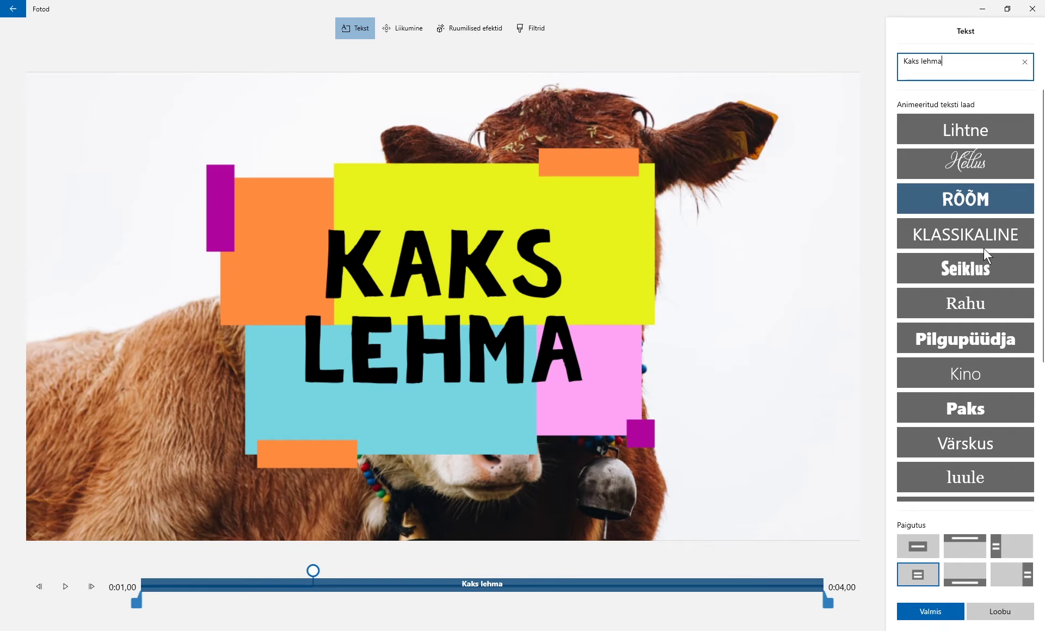
click(992, 299)
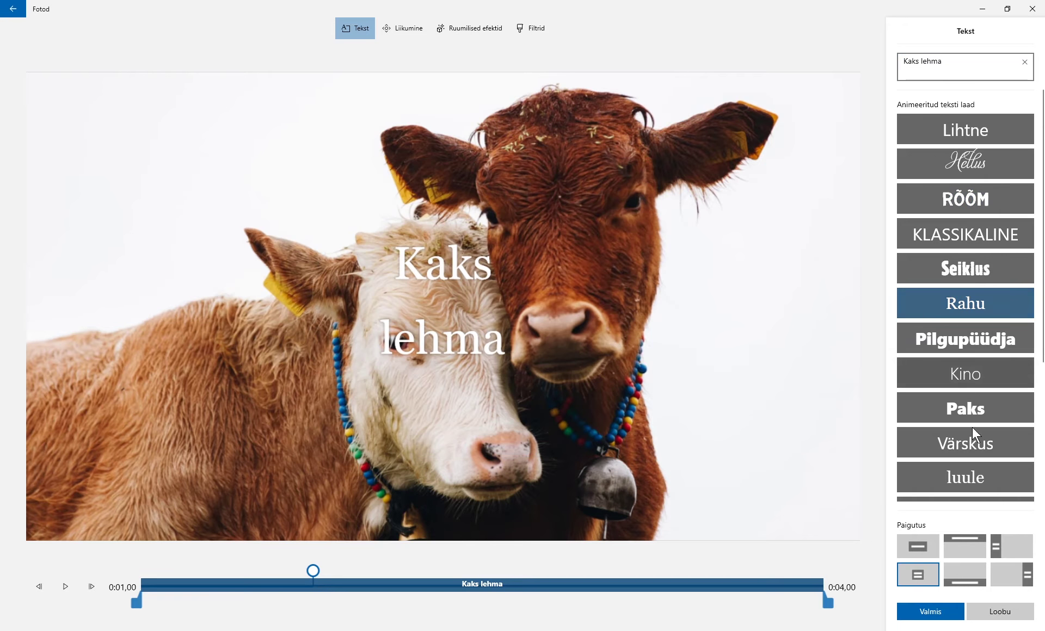
click(967, 573)
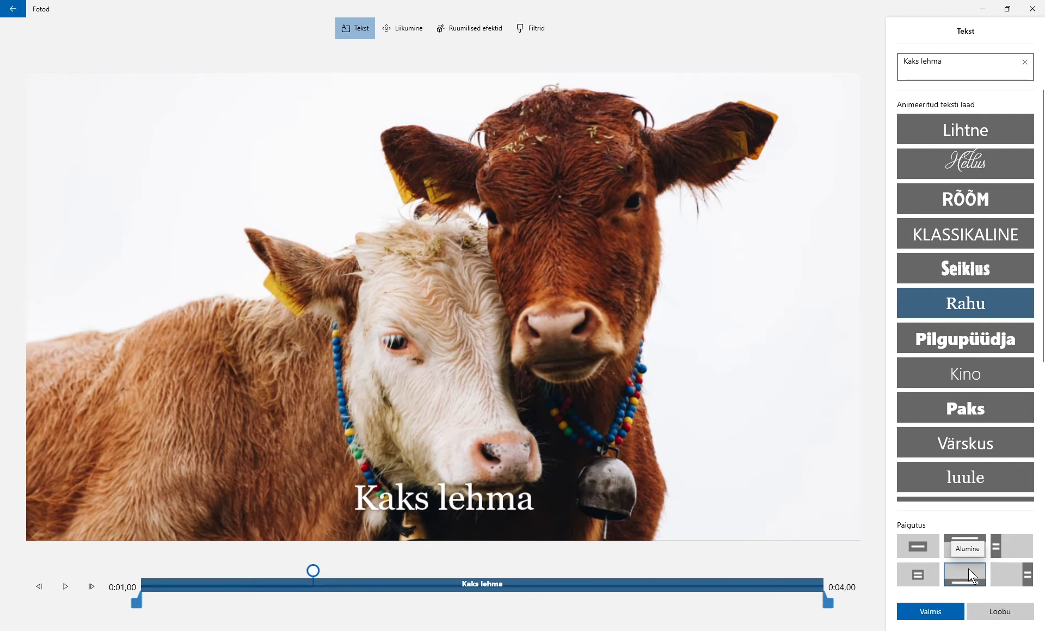
Step: Shorten the caption's display range so it starts shortly after the picture begins and ends just past its midpoint, and apply the text
drag(828, 604, 517, 602)
drag(138, 599, 210, 604)
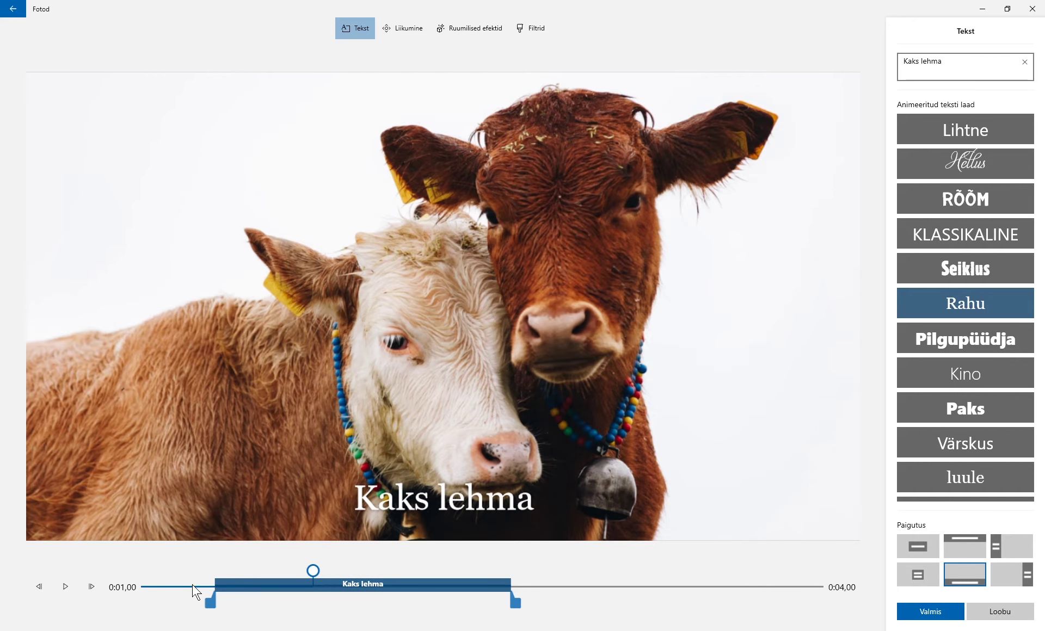
click(931, 612)
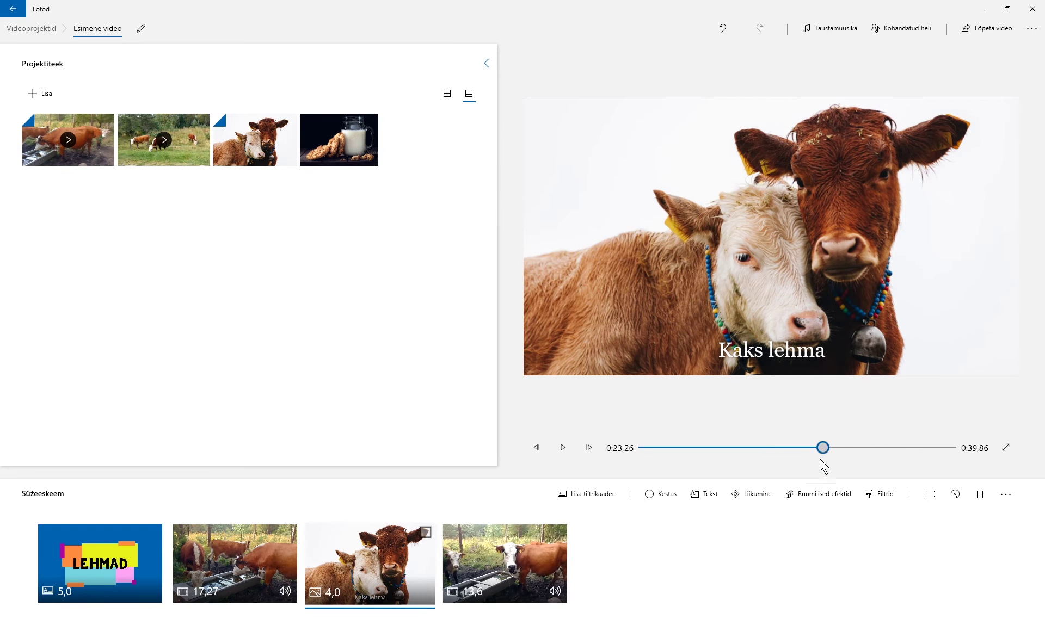
Step: Preview the video from near the end of the first cow clip through the captioned two-cow picture
drag(821, 460, 789, 457)
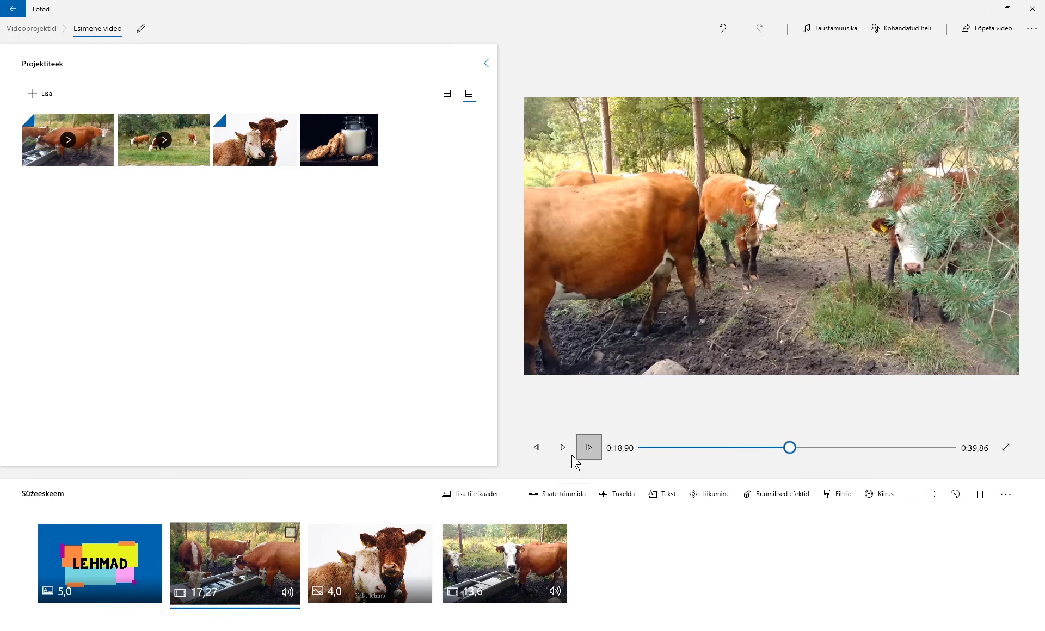
click(563, 450)
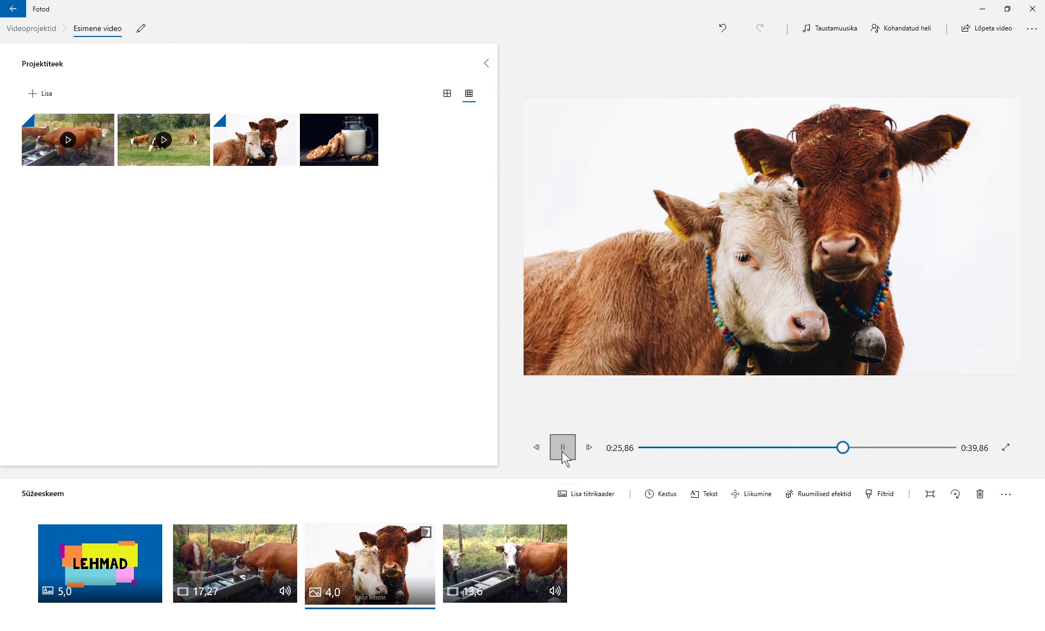
click(561, 452)
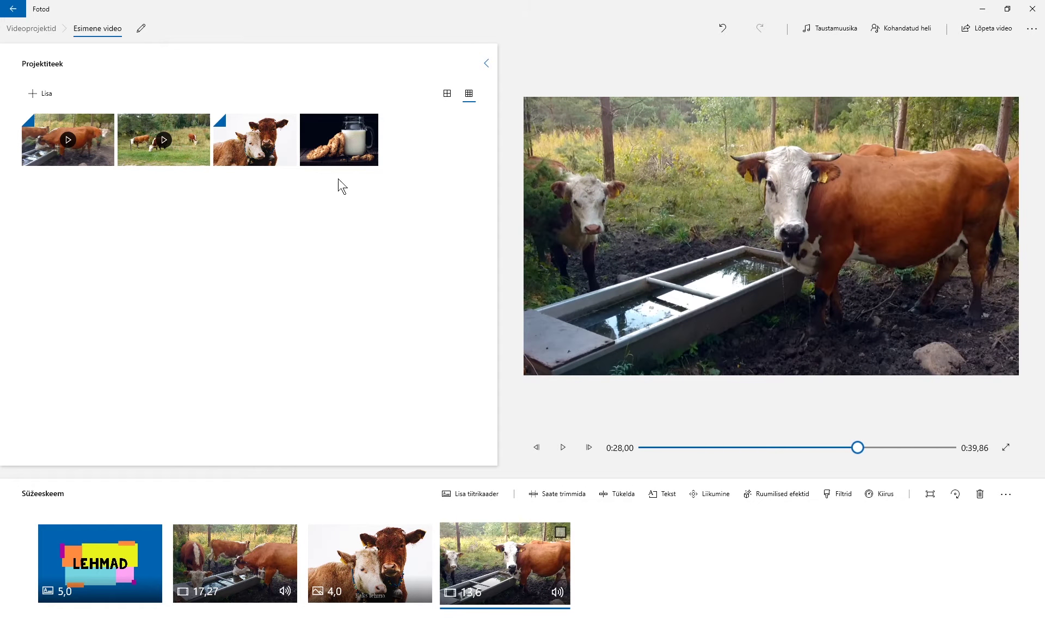
Step: Append the milk and cookies picture and the grazing cows clip to the end of the storyboard
drag(344, 135, 687, 583)
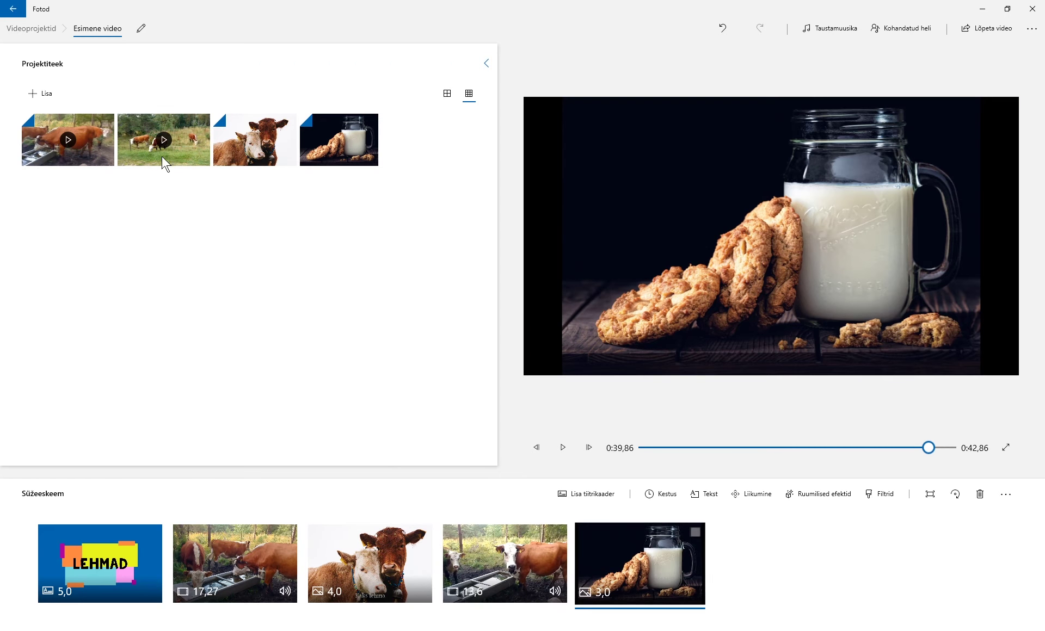
drag(164, 144, 816, 576)
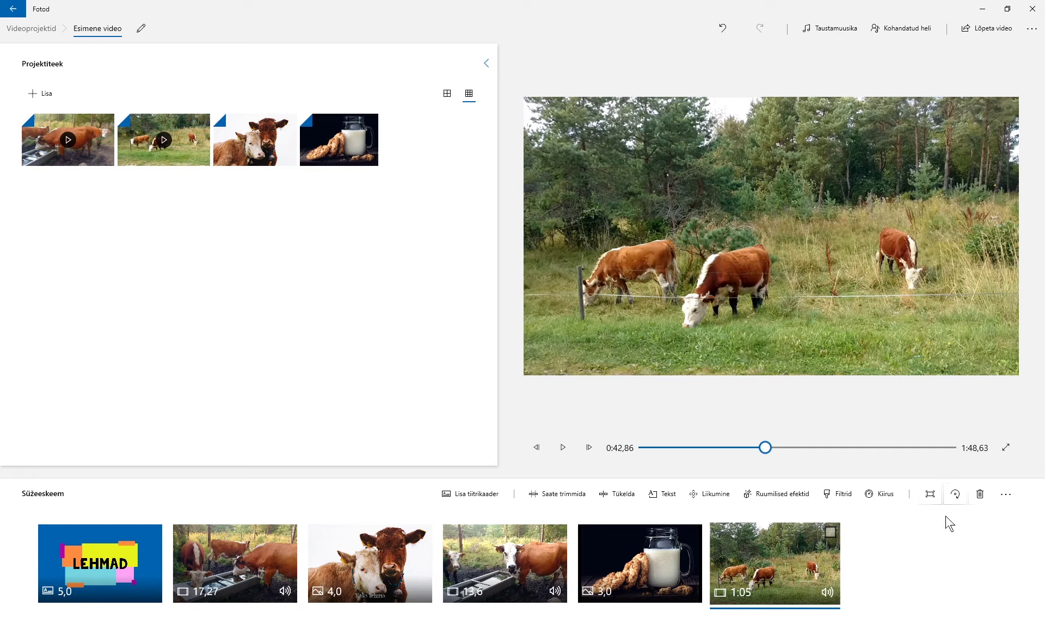
Step: Apply the Tintmust filter to the grazing cows clip
click(839, 495)
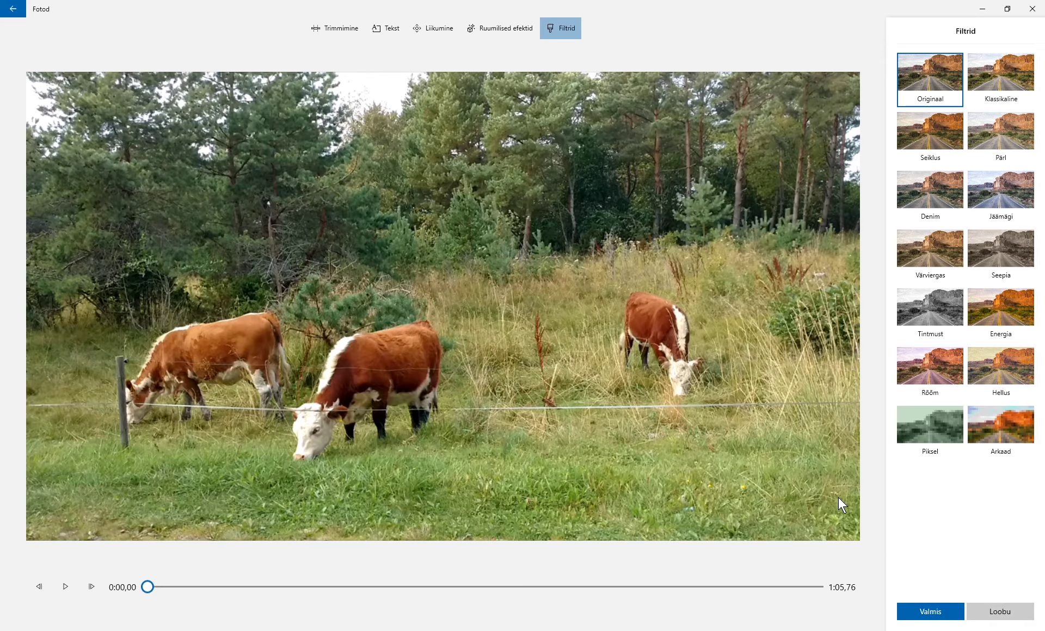
click(932, 308)
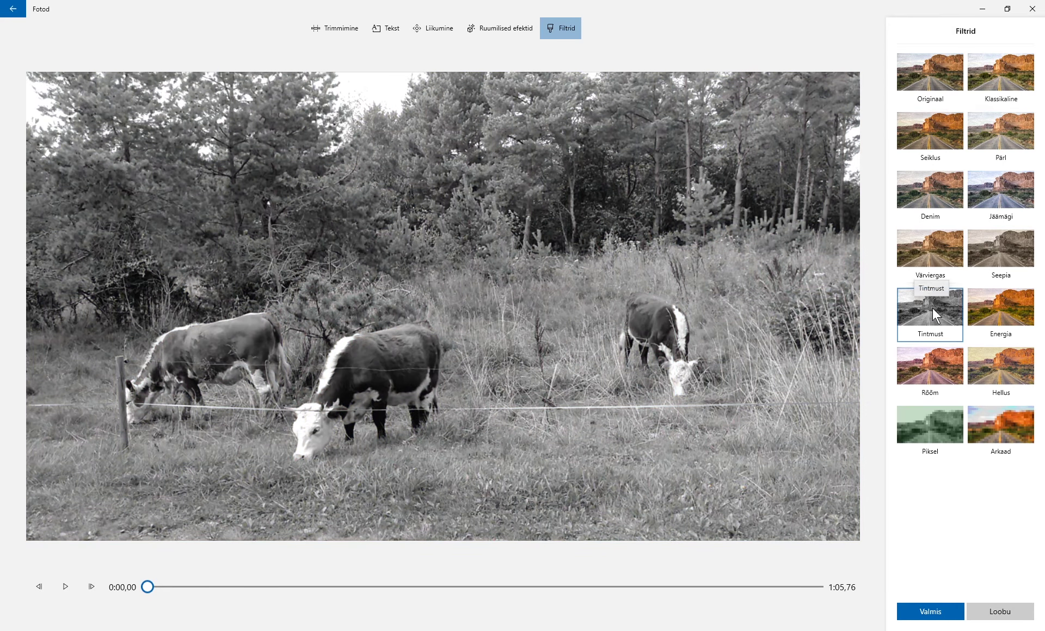
click(932, 612)
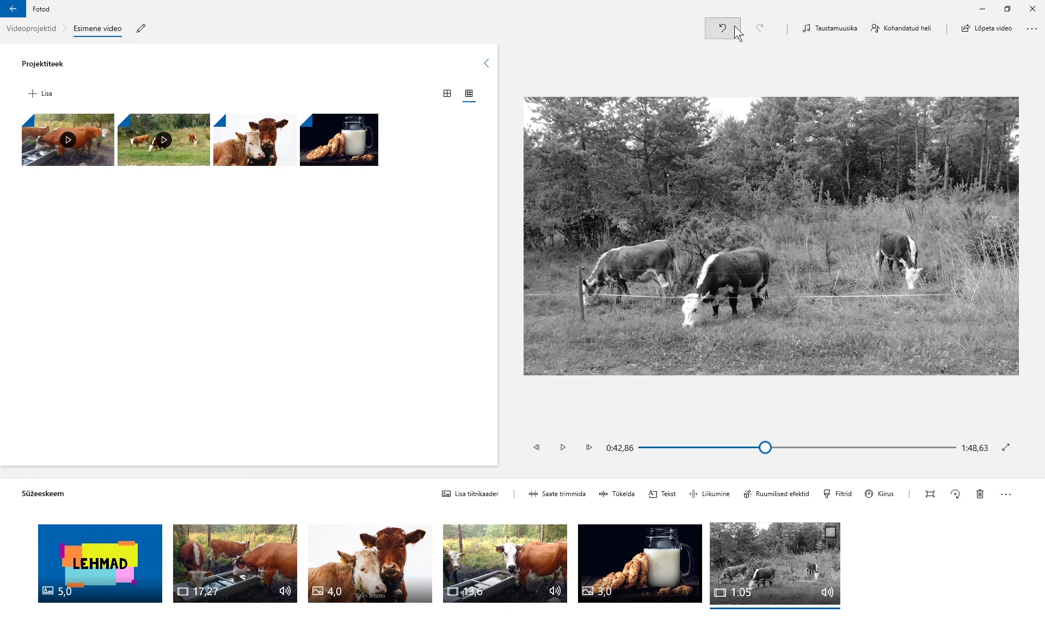
Step: Choose Lõbus reis as the project's background music and listen to a sample of it
click(835, 30)
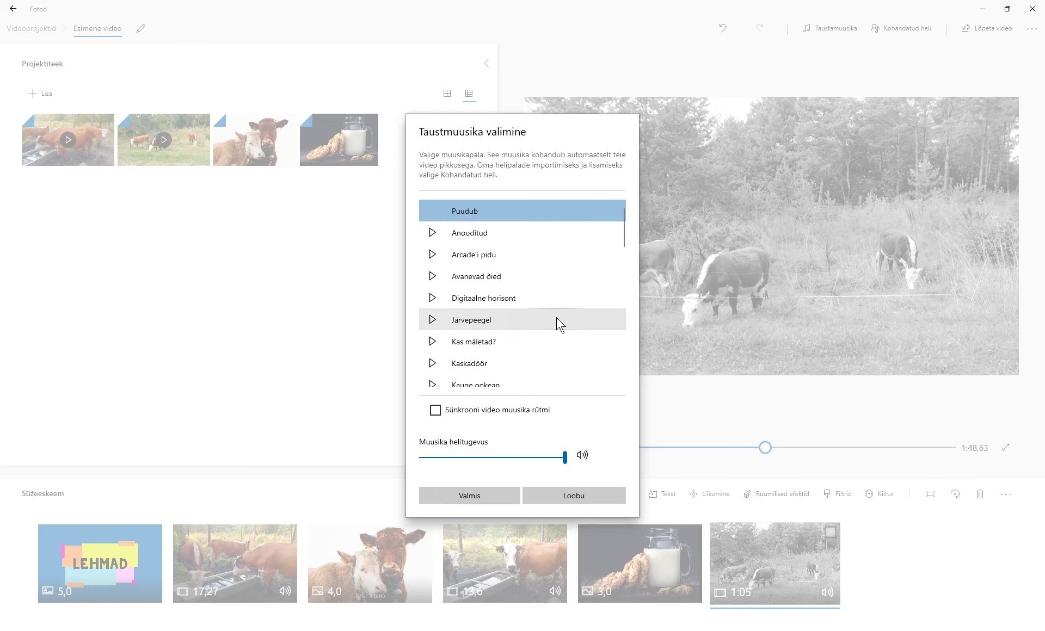
scroll(536, 310, down, 2)
scroll(538, 312, down, 5)
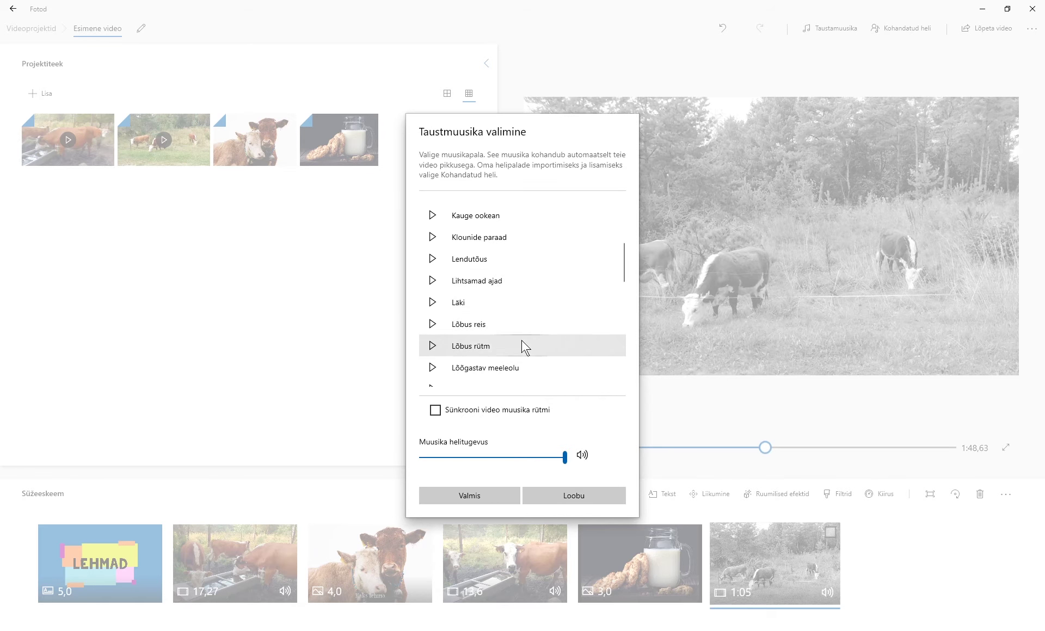
click(432, 324)
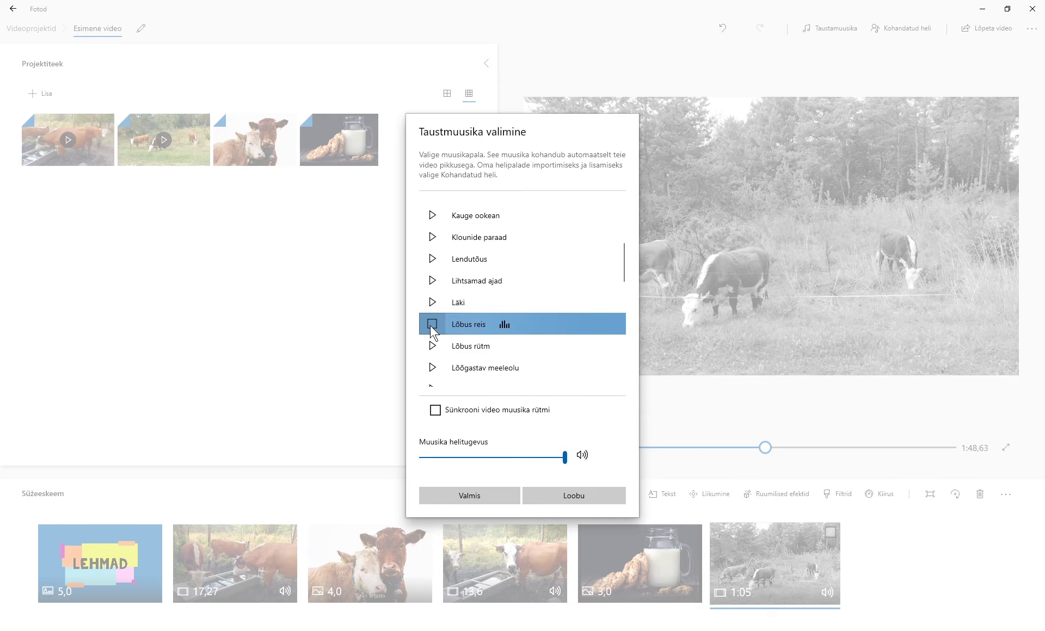
click(432, 325)
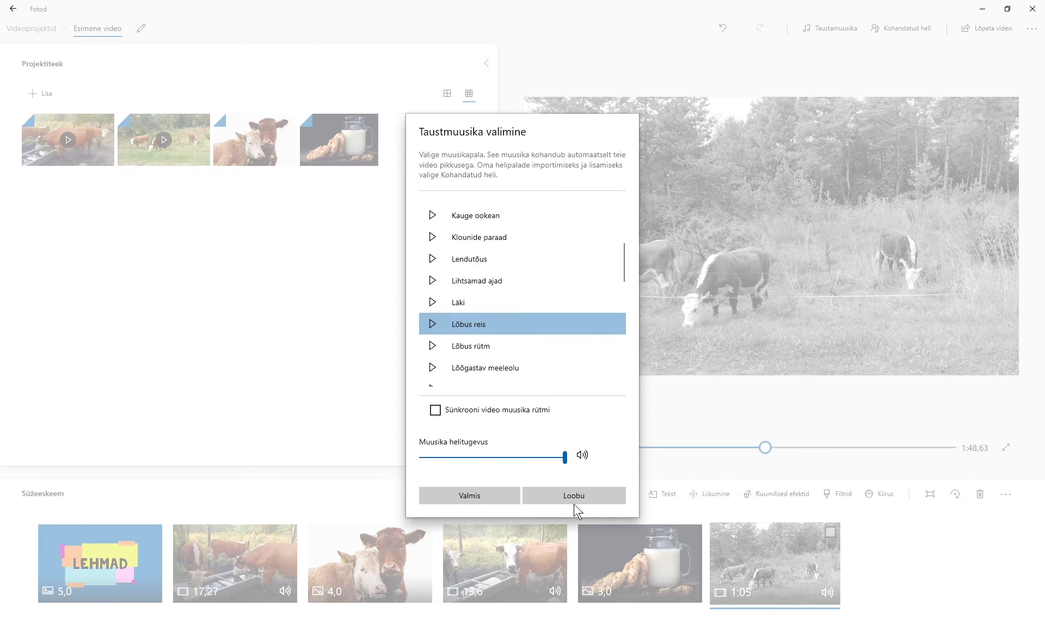
Step: Lower the music volume to about one fifth, listen to the track again and apply the background music
drag(565, 457, 448, 459)
click(432, 324)
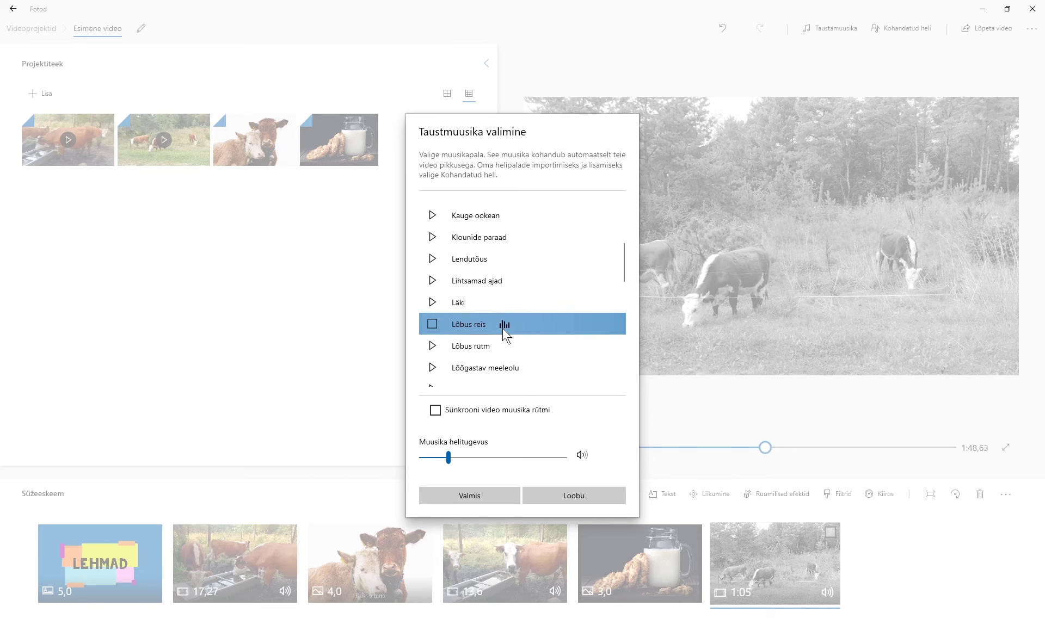
click(489, 492)
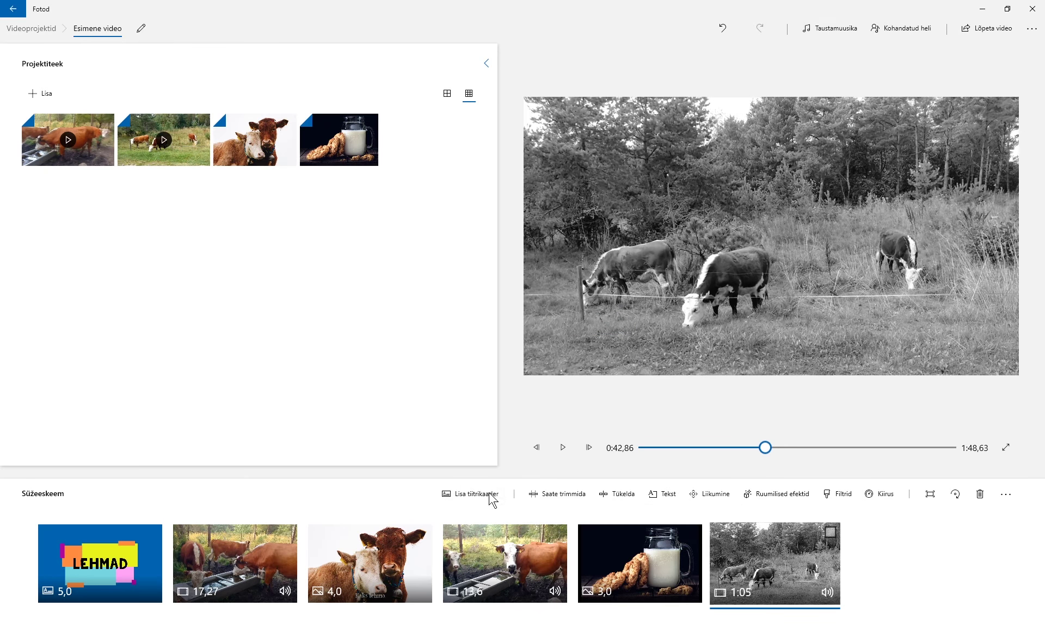
Step: Preview the black-and-white cow clip with the music at its start and at two points further on
click(562, 447)
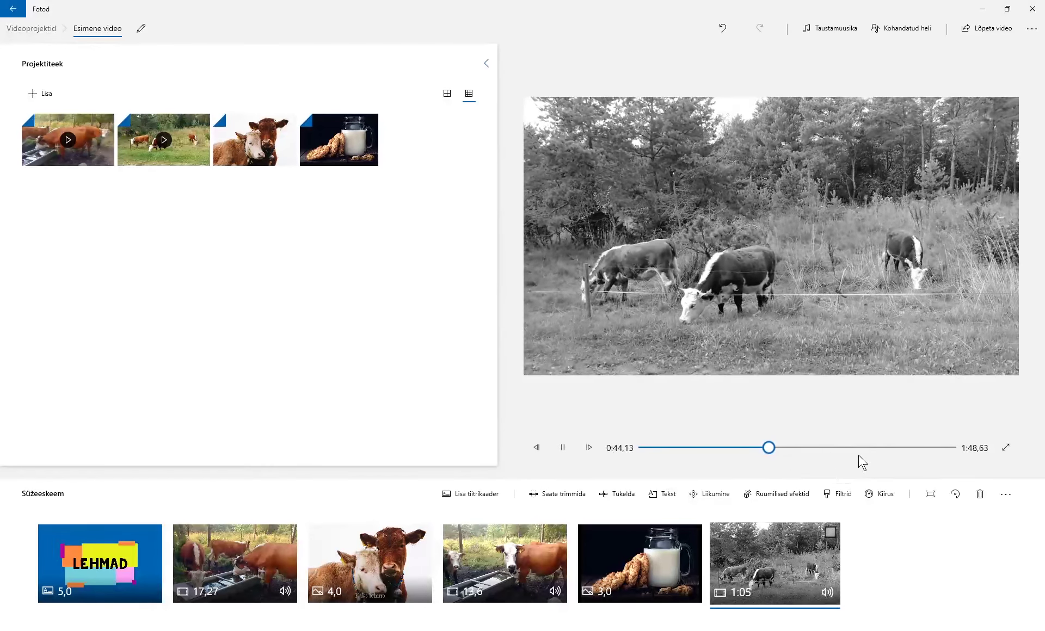
click(877, 448)
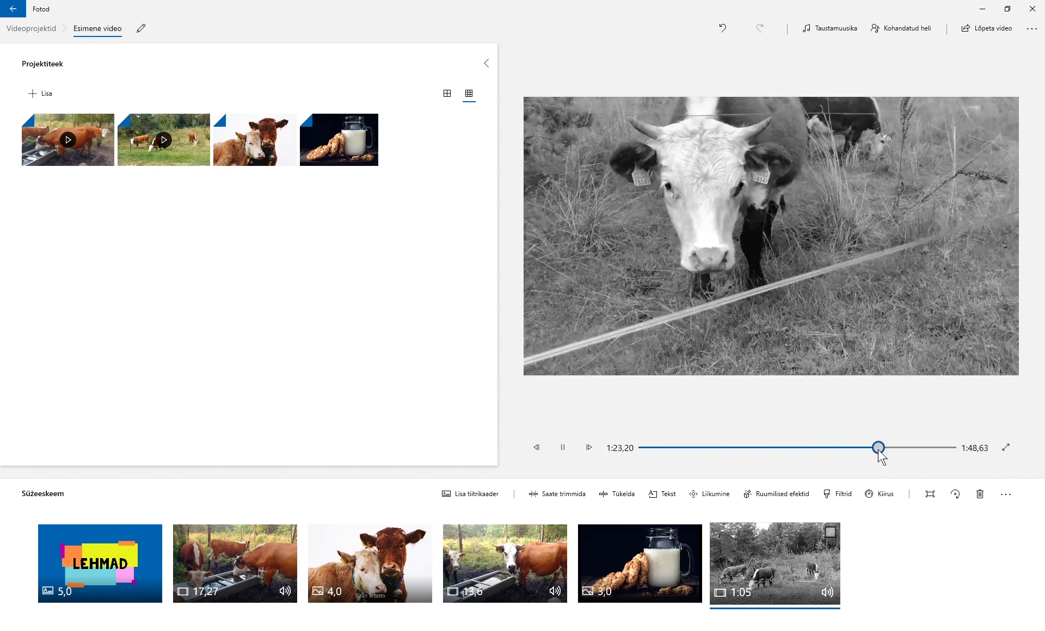
click(913, 447)
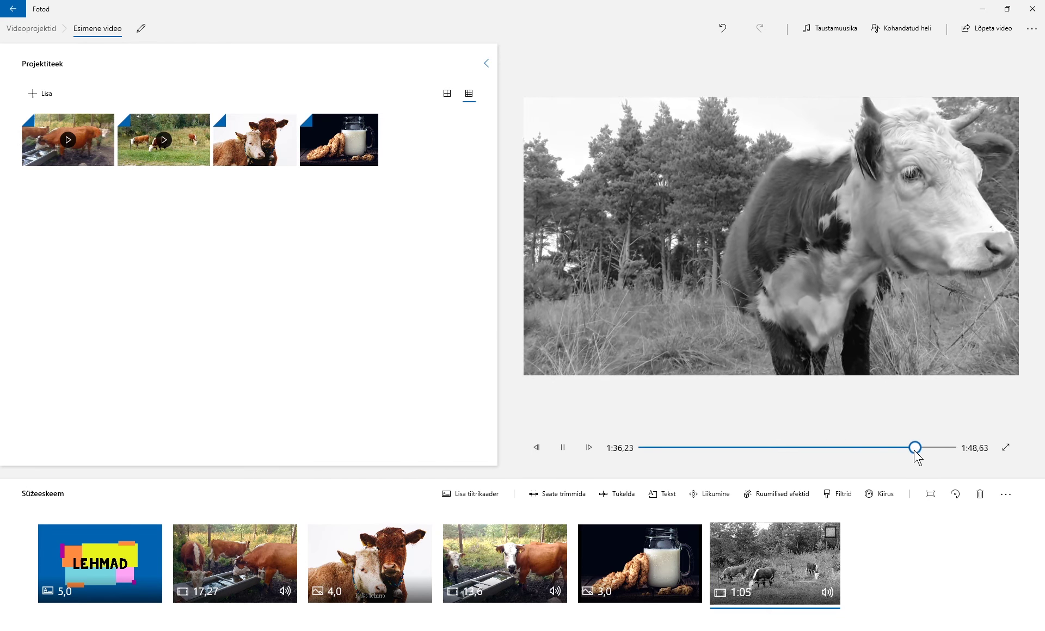
click(575, 454)
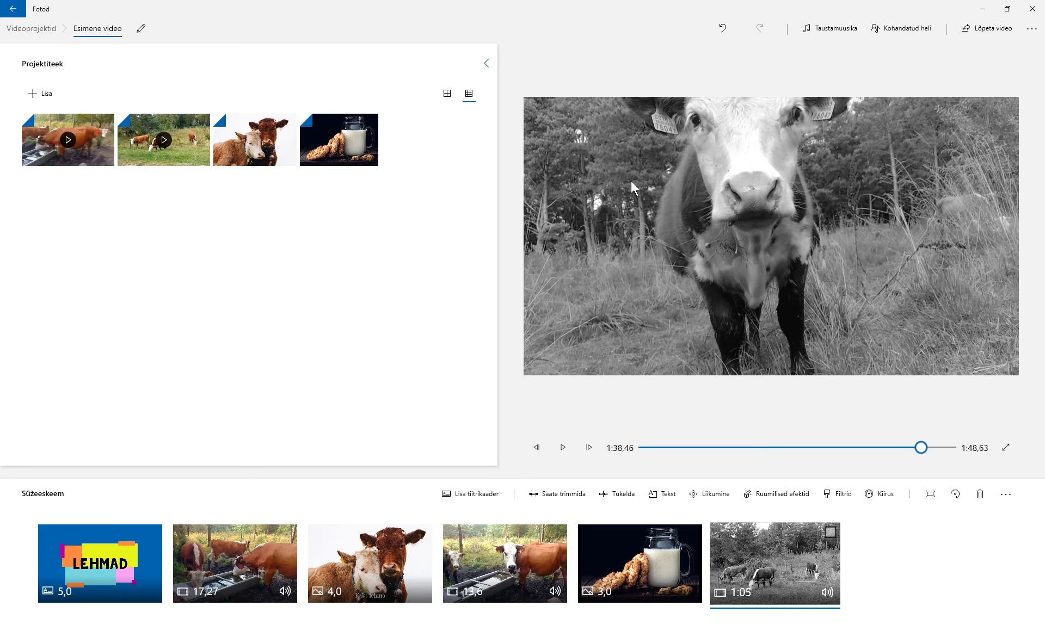
Step: Raise the background music volume to about two thirds and preview the black-and-white clip with it
click(836, 33)
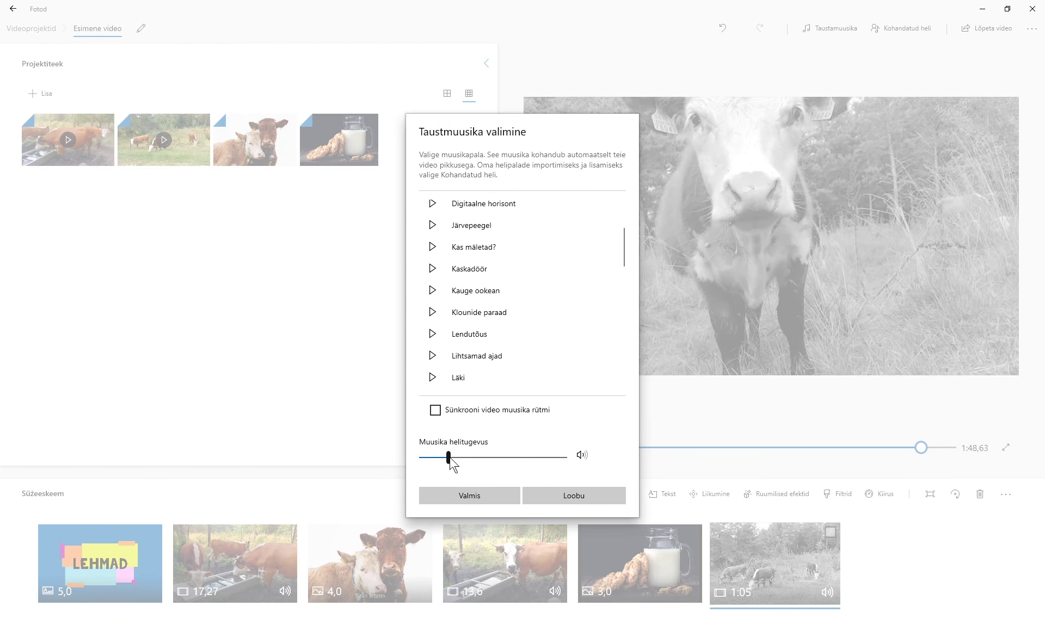
drag(450, 459, 515, 458)
click(486, 495)
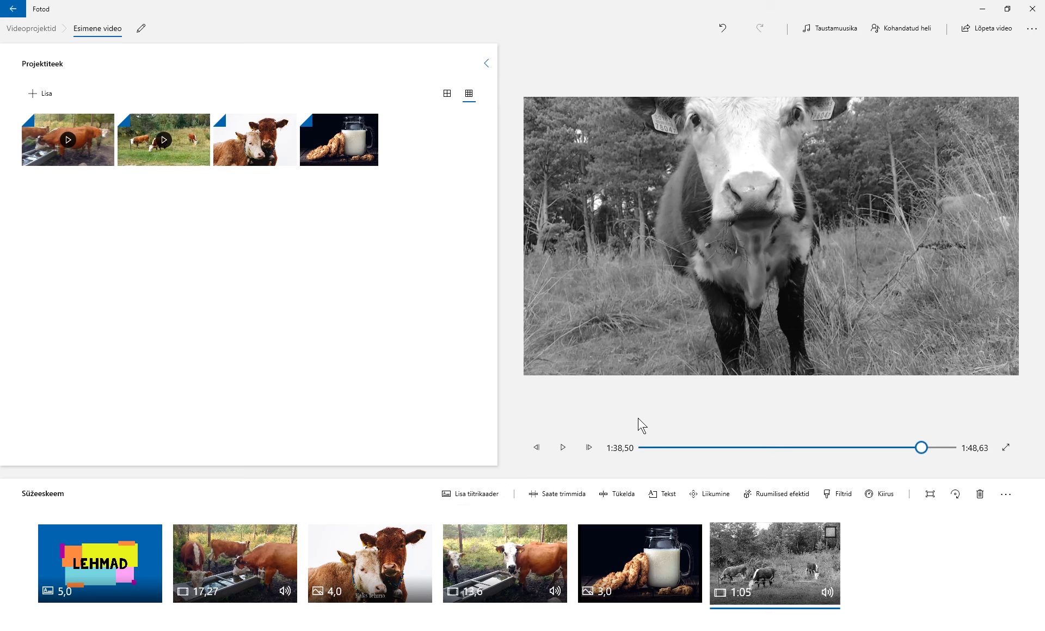
click(566, 452)
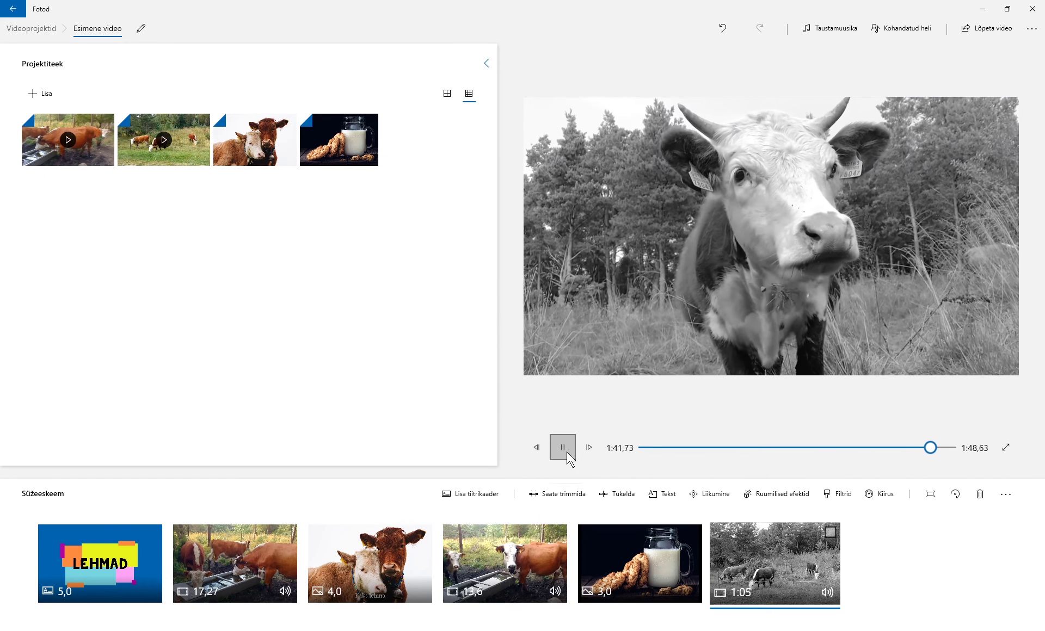
click(569, 447)
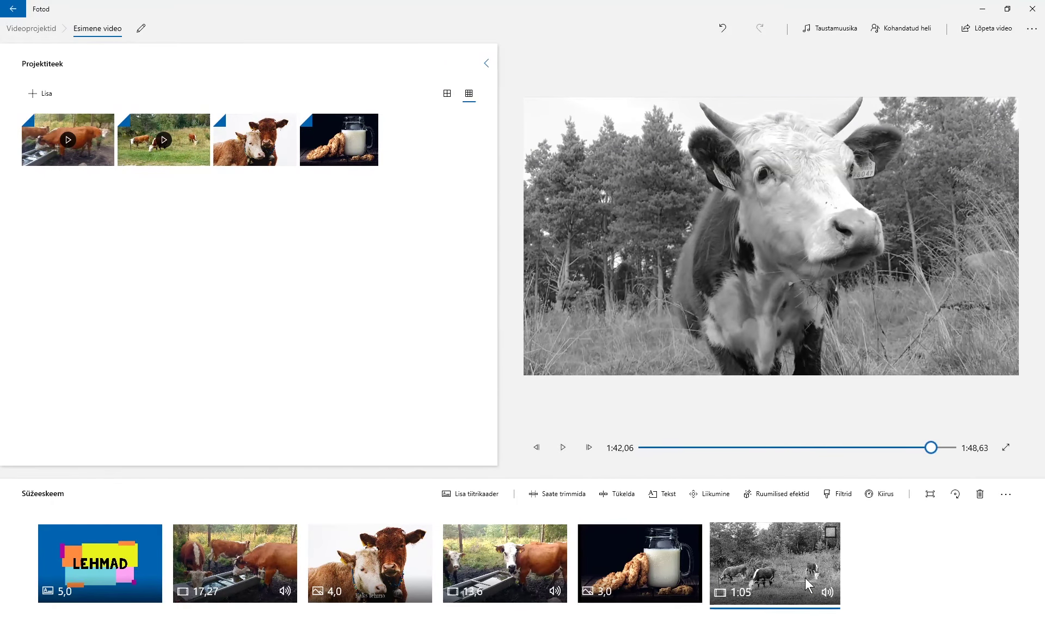
Step: Add a new title card and move it to the end of the storyboard
click(481, 495)
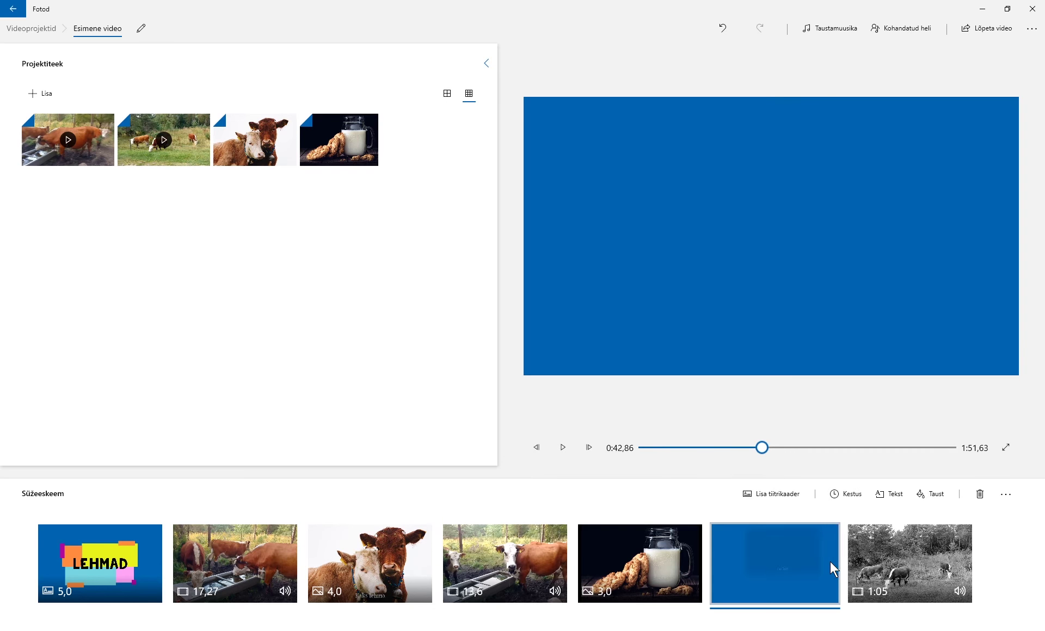
drag(831, 562, 964, 574)
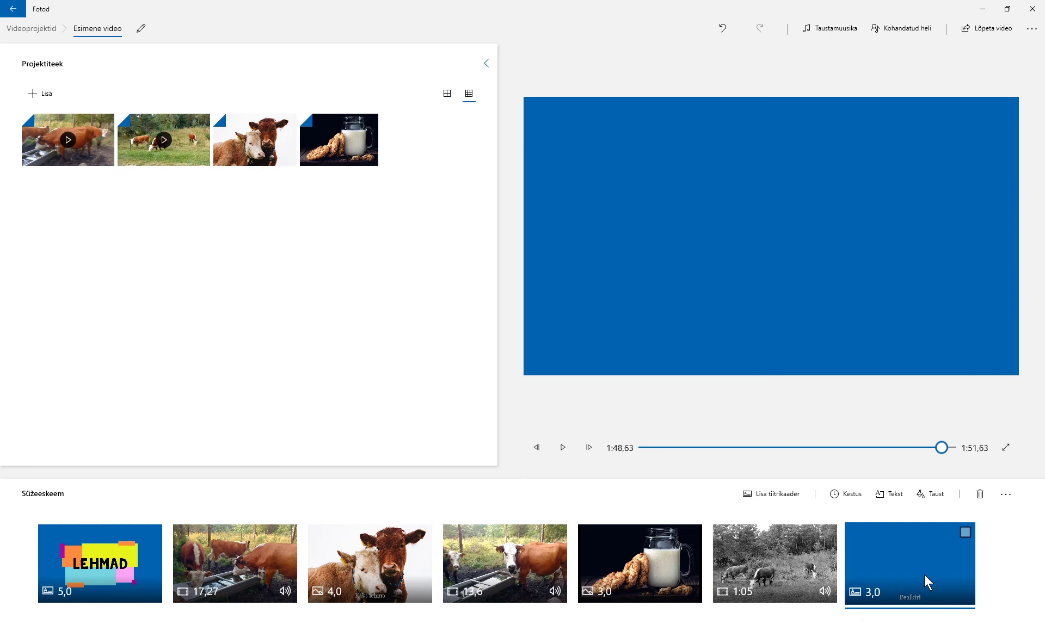
Step: Replace the closing title card's text with "Video tegi:" and the creator's first name on a second line
right_click(905, 560)
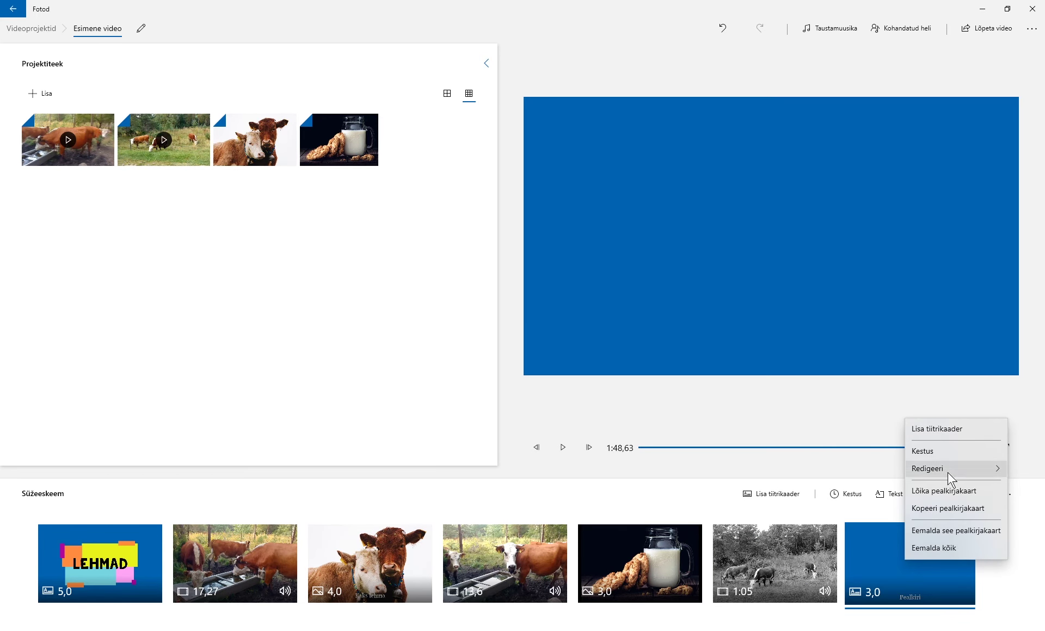
mouse_move(949, 473)
click(881, 470)
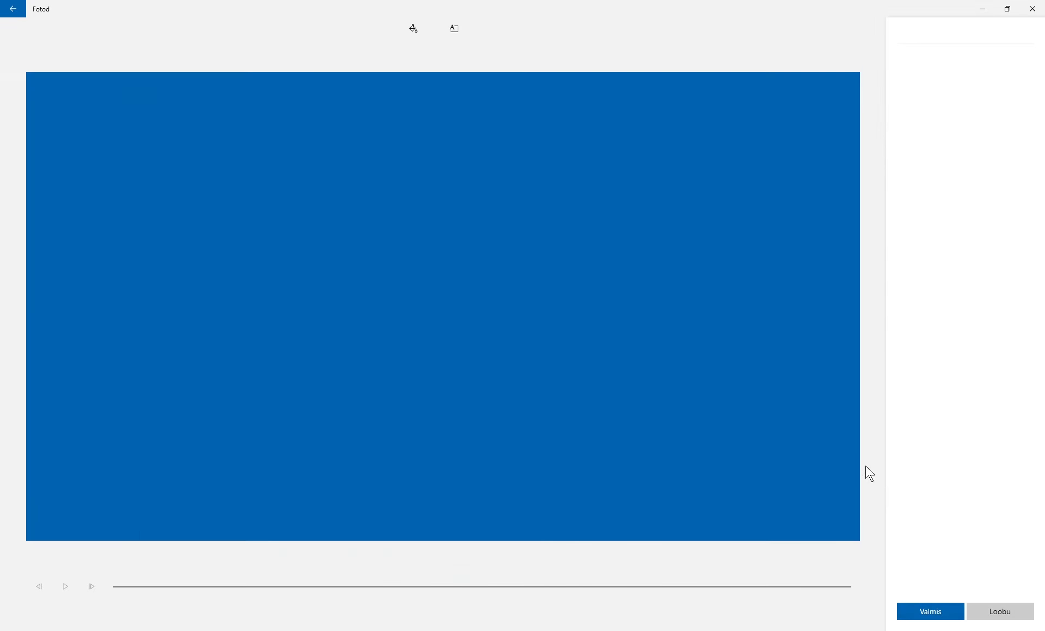
drag(963, 65, 860, 66)
text(Video tegi:)
key(Return)
text(Mikk)
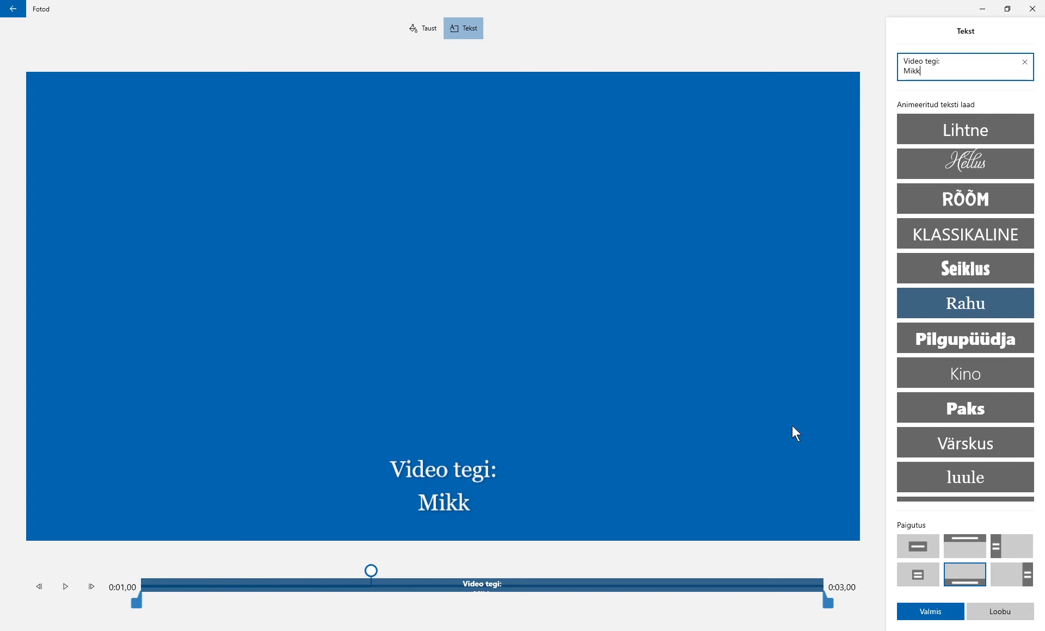
Step: Give the credits text the centred Pealkiri 2 layout and the Kino animated style, and apply it to the card
click(919, 577)
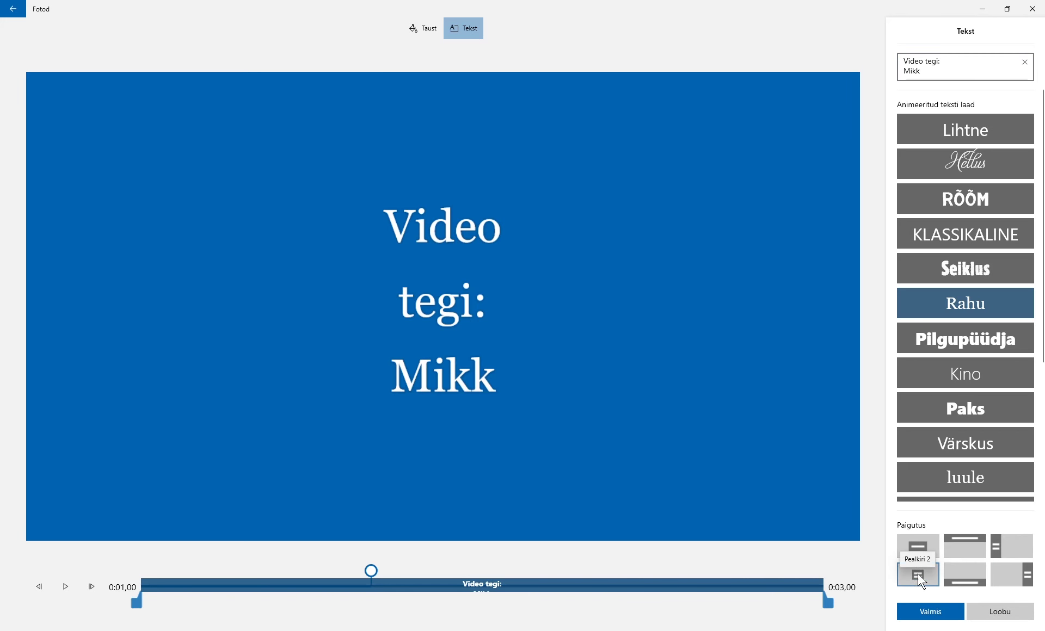
click(969, 369)
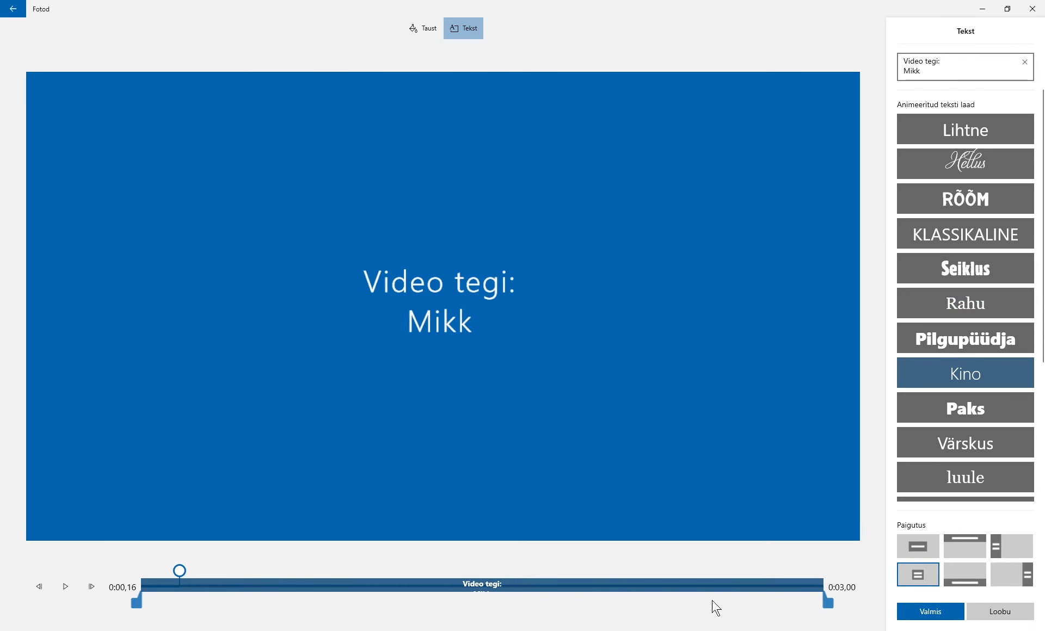
click(931, 611)
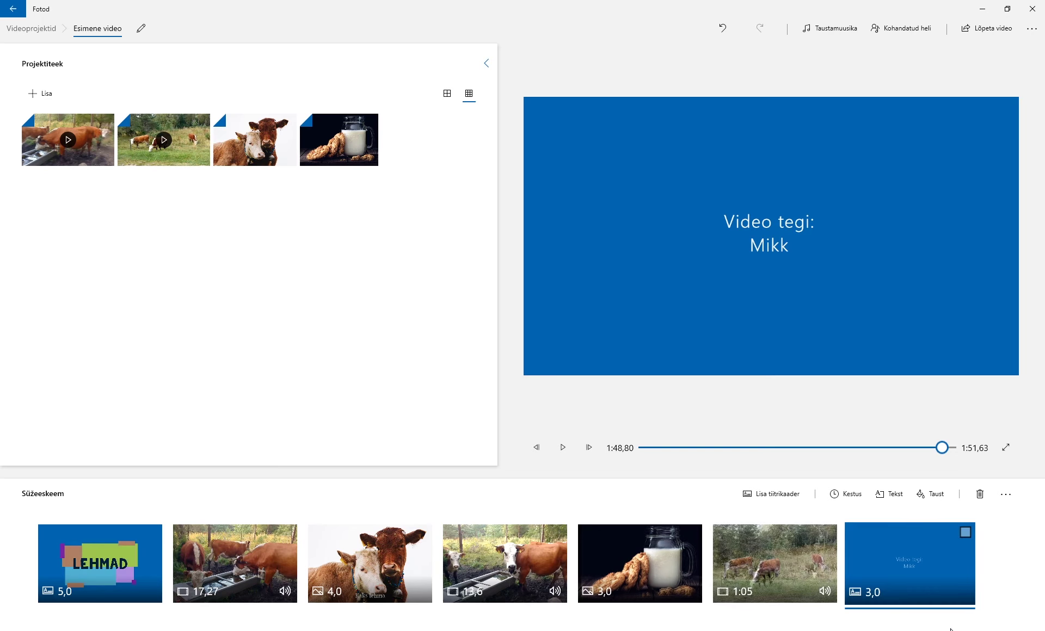
Step: Change the closing title card's background colour to dark grey and apply it
right_click(922, 555)
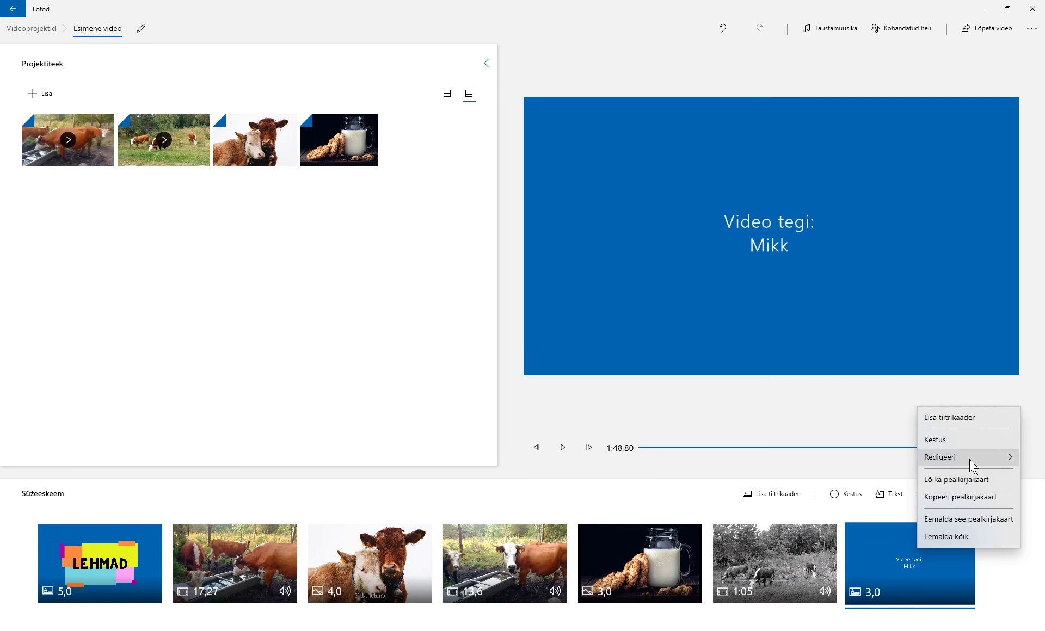
mouse_move(970, 463)
click(883, 478)
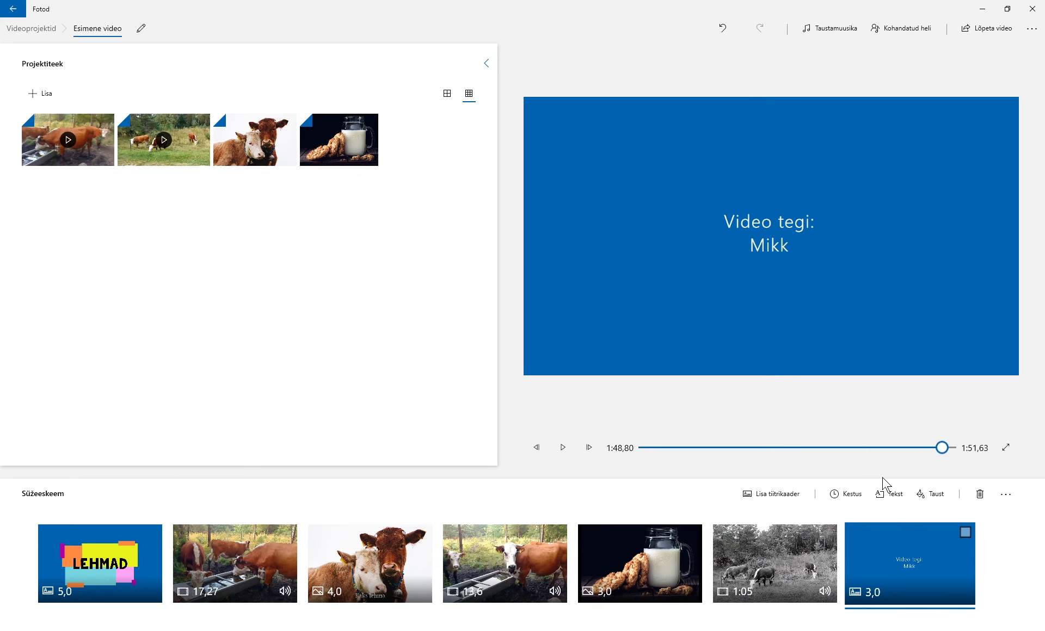
click(969, 392)
click(931, 614)
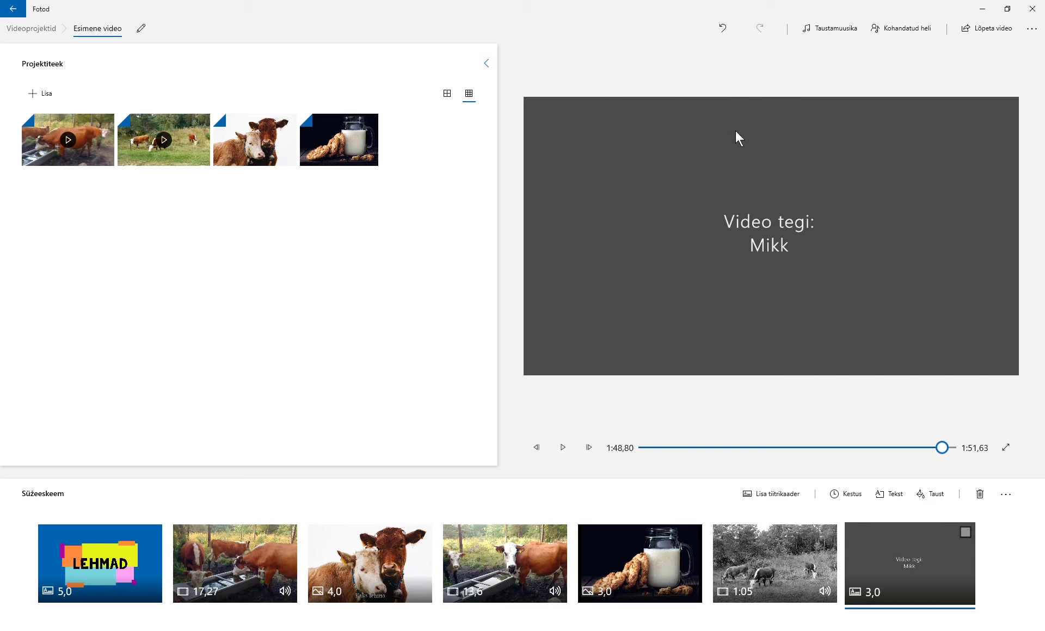
Step: Open the project's custom audio editor (Kohandatud heli)
click(914, 34)
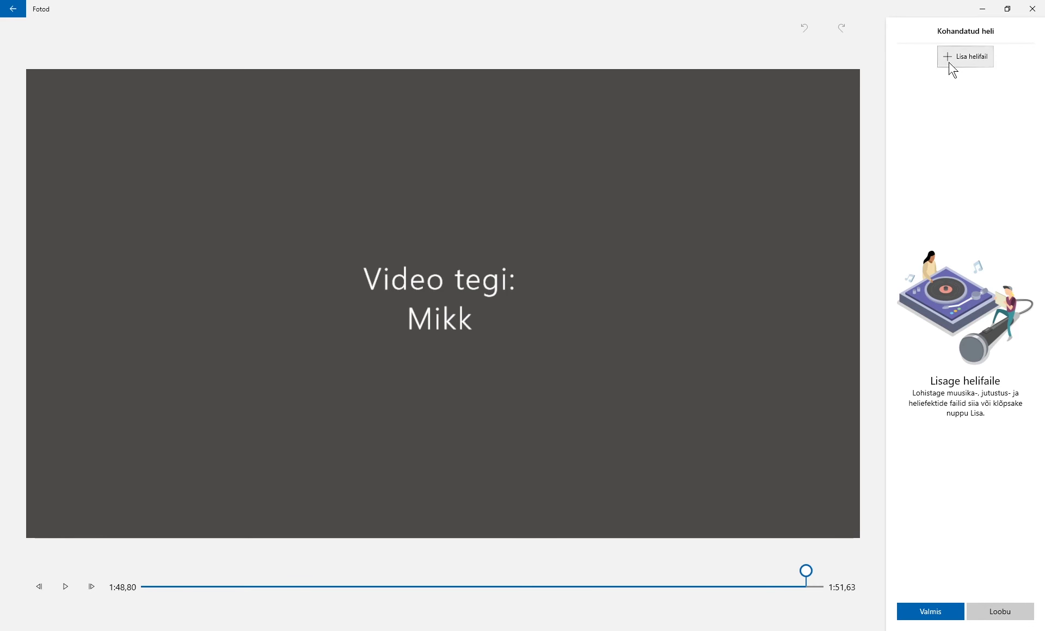